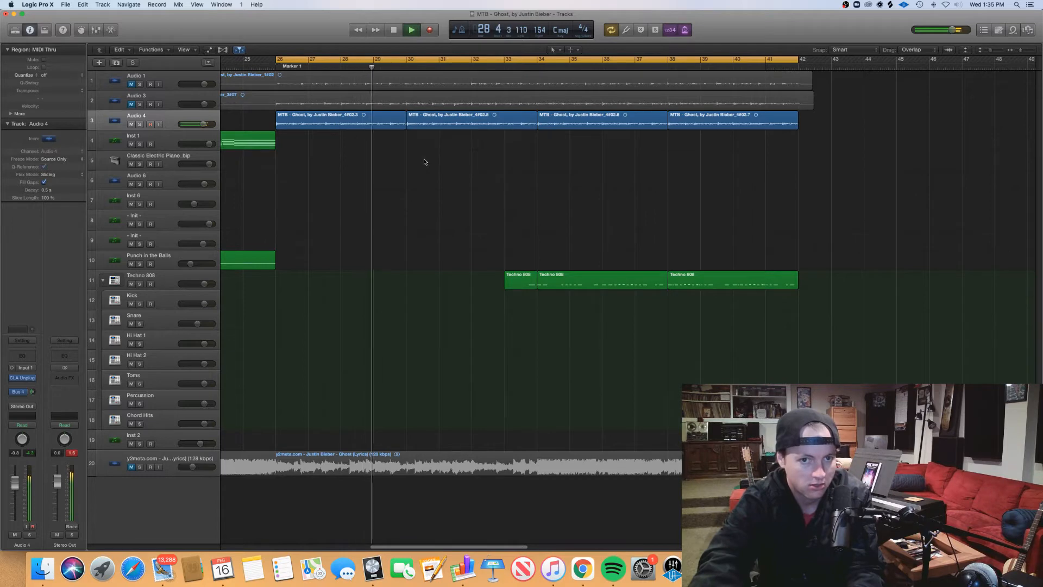
- Stop playback, open the first Audio 4 region at bar 26 in the audio track editor and switch Flex off
key("space")
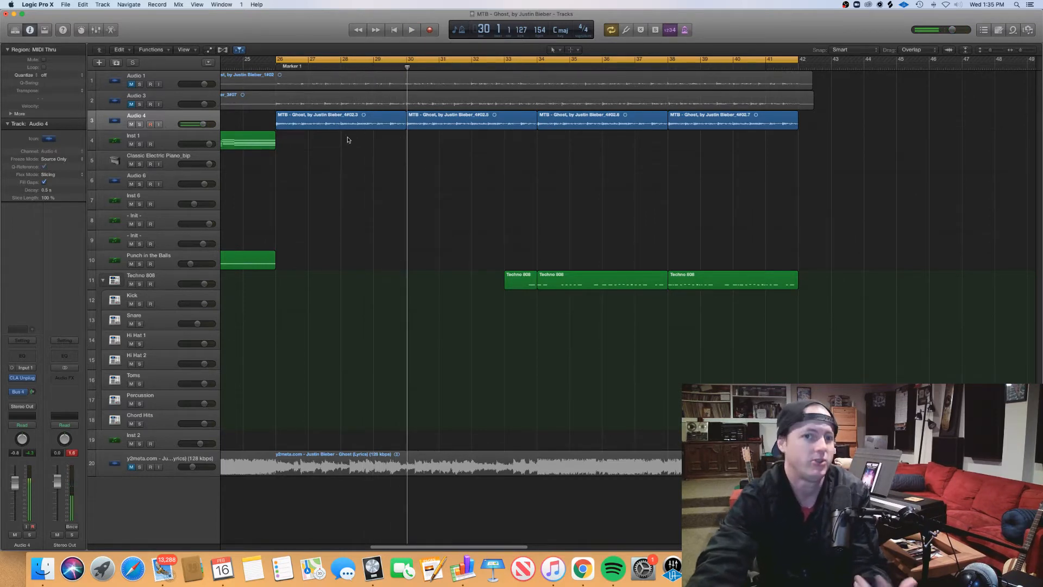
left_click(306, 120)
double_click(306, 119)
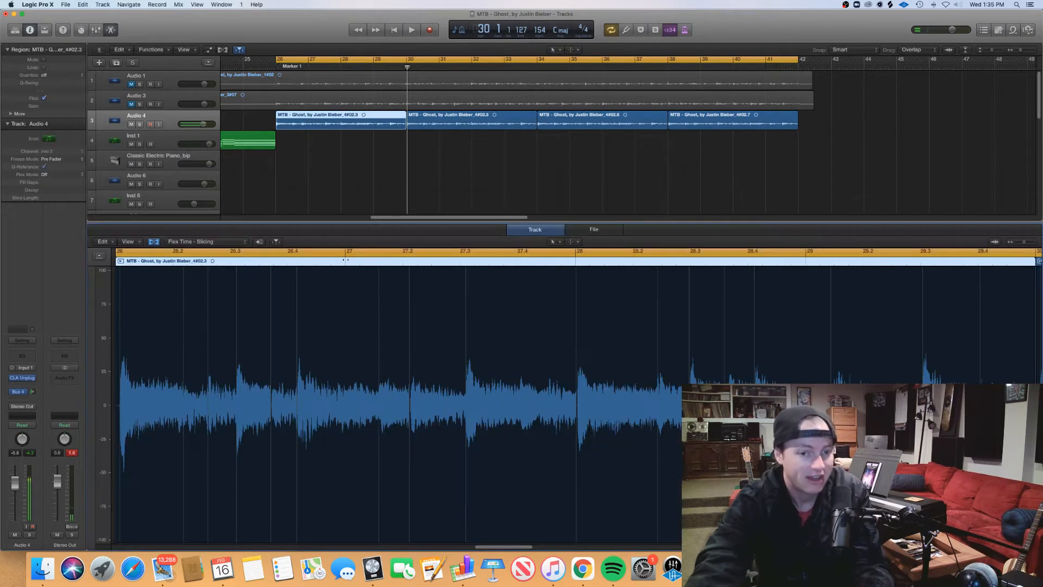
scroll(433, 429, "left", 5)
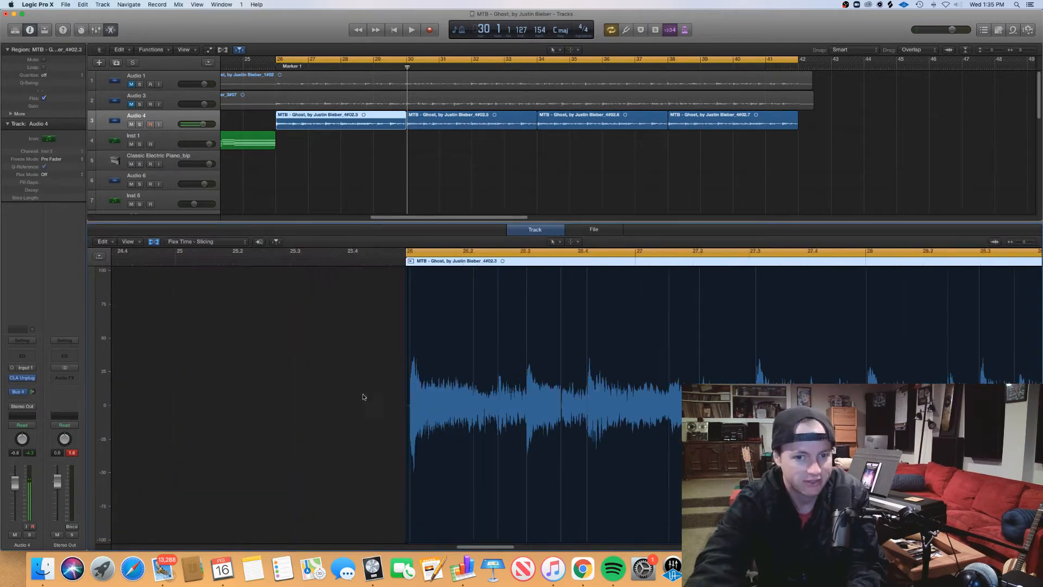
left_click(154, 243)
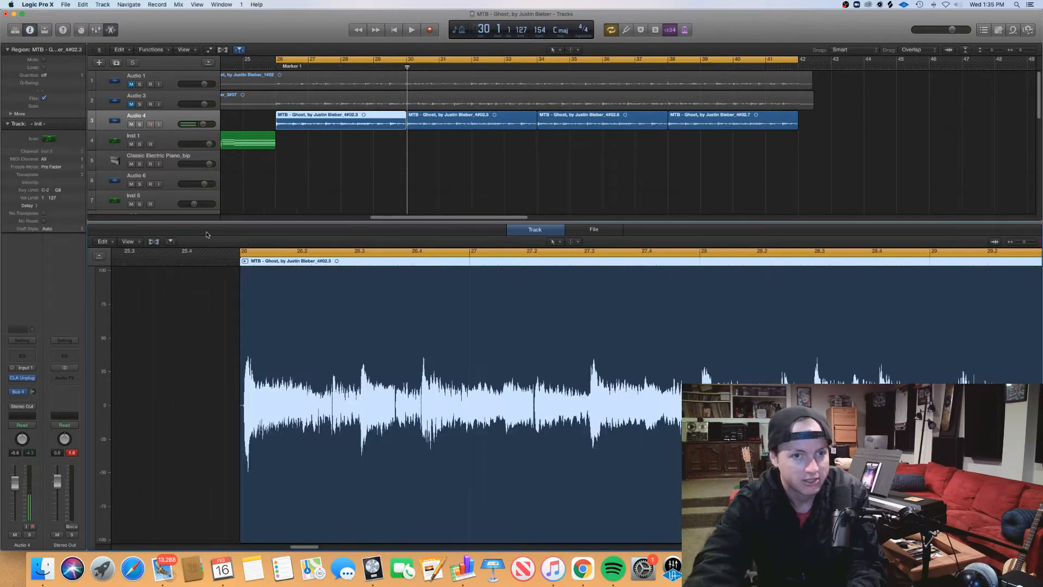
left_click(323, 180)
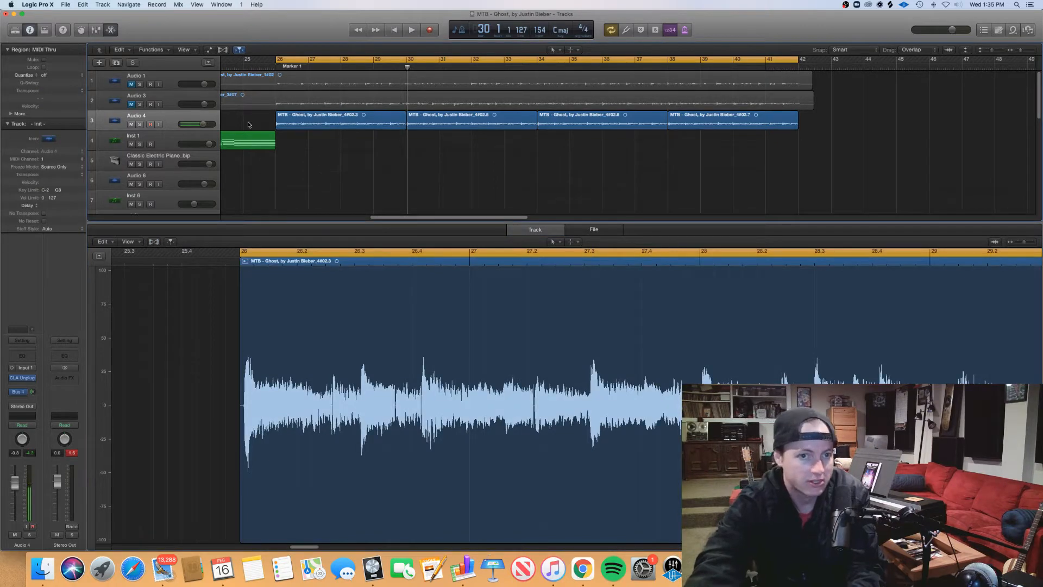
- Review the Show Advanced Tools and additional options in the Advanced preferences and close the preferences
left_click(46, 4)
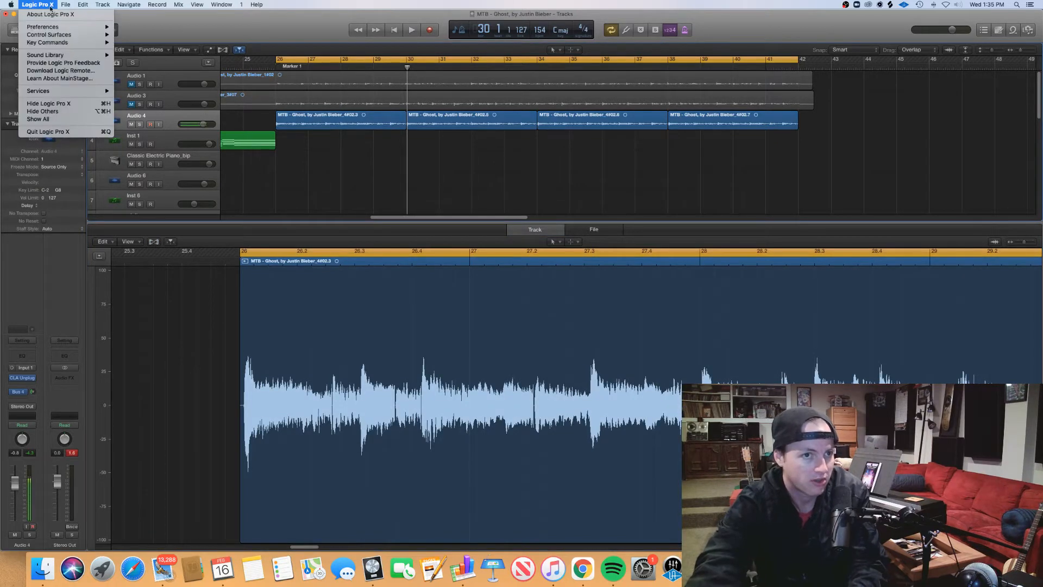
mouse_move(82, 27)
left_click(156, 34)
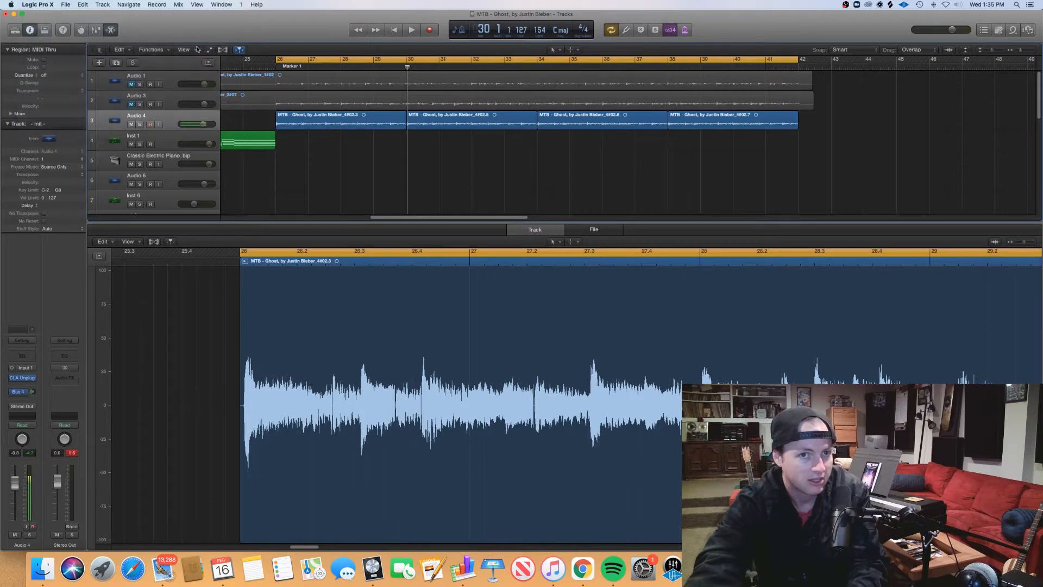
left_click(212, 137)
left_click_drag(237, 129, 474, 132)
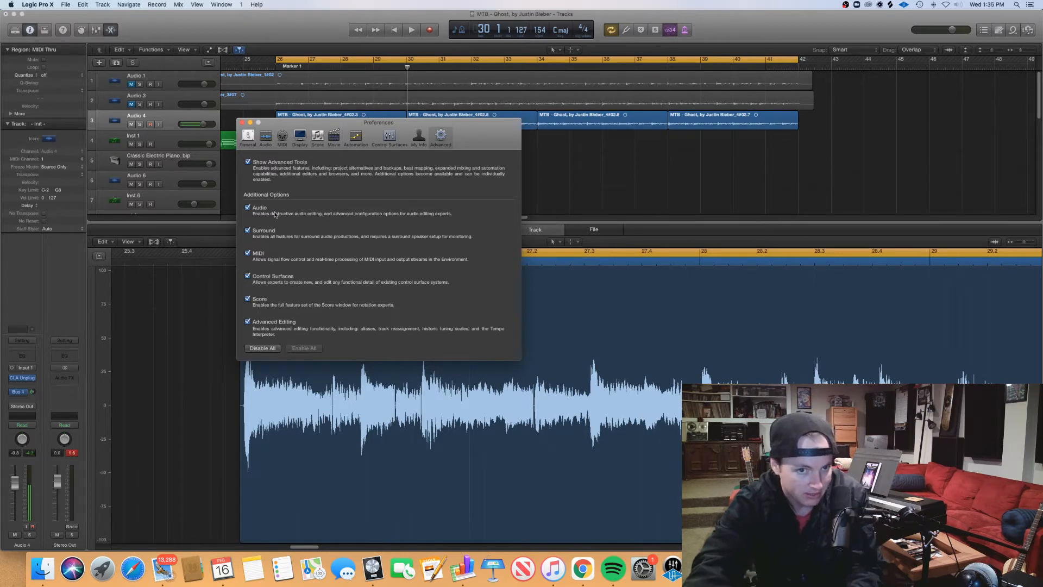
left_click(241, 123)
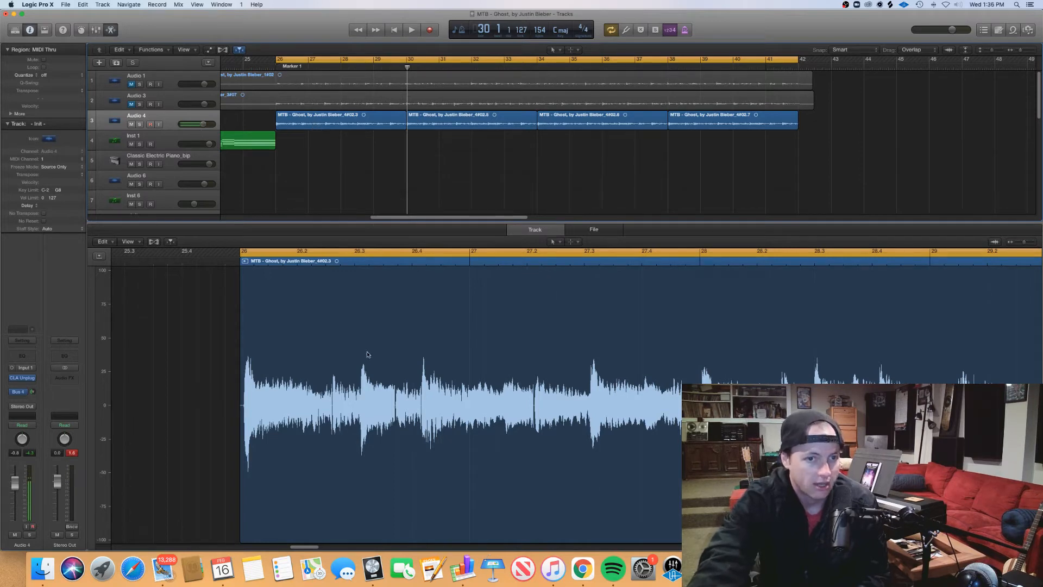
- Turn on Flex for the Audio 4 track and set its flex mode to Flex Time - Polyphonic
left_click(154, 242)
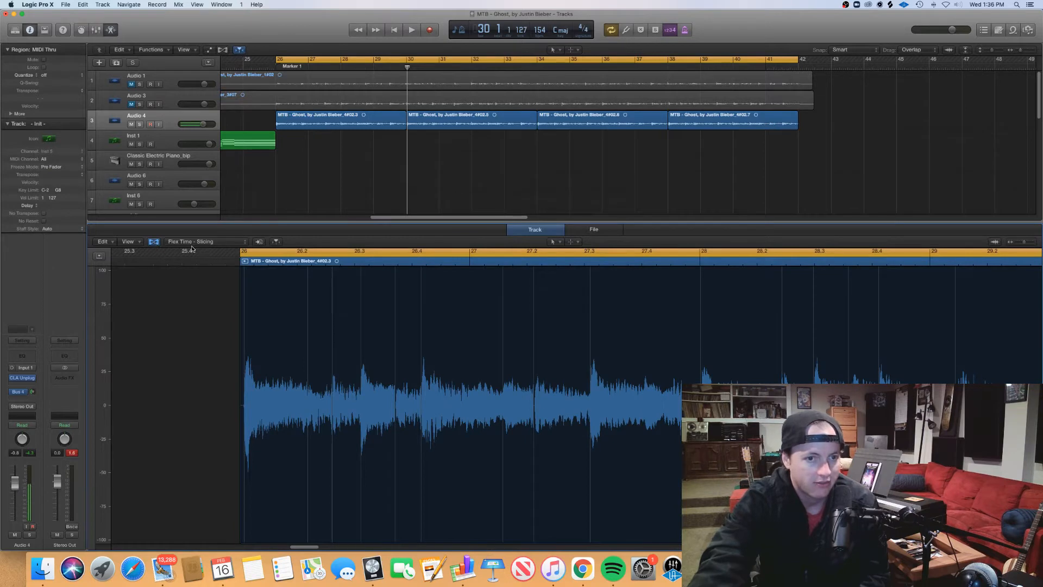
left_click(206, 242)
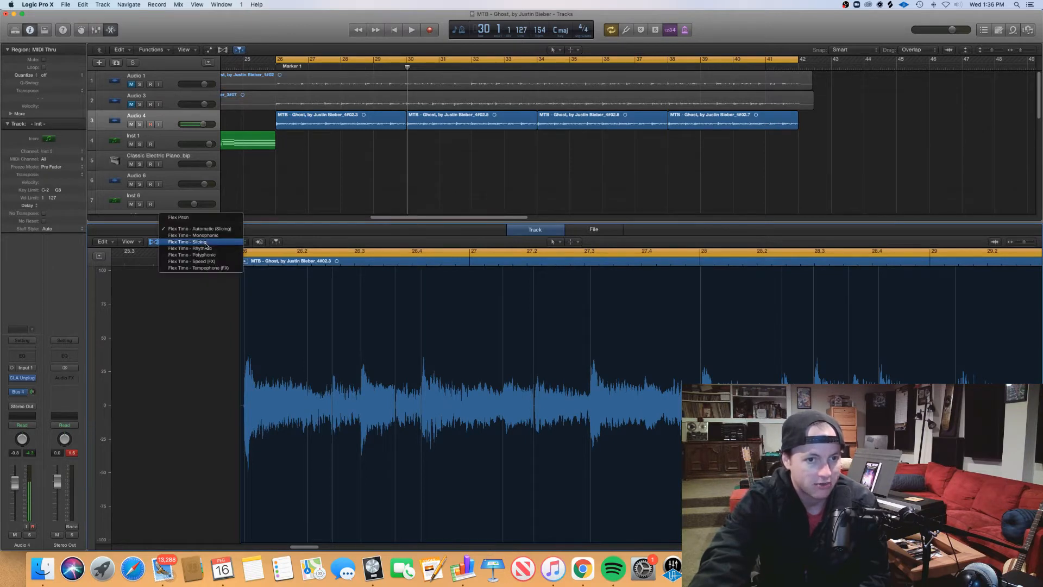
left_click(129, 237)
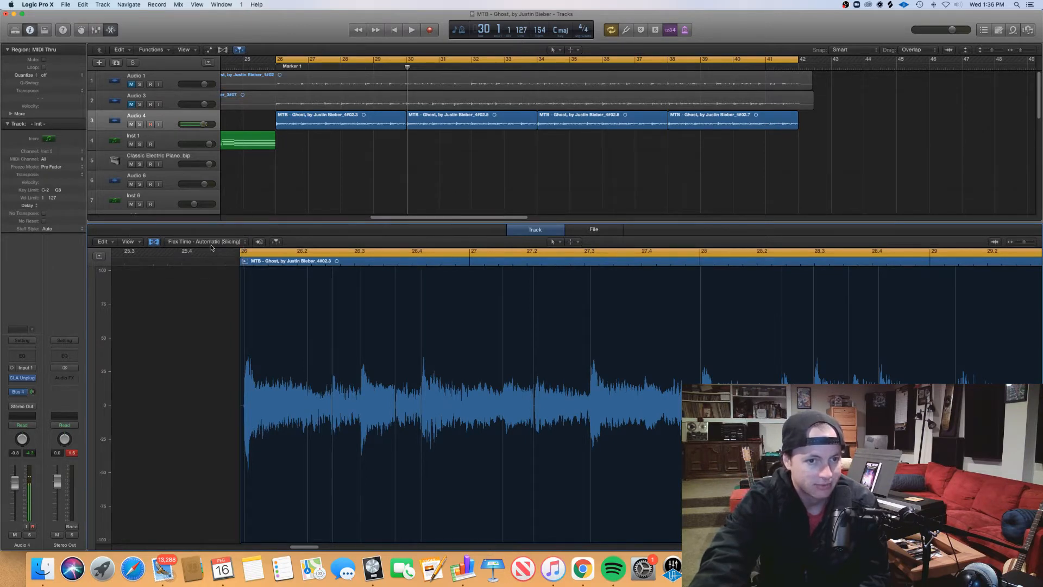
left_click(211, 243)
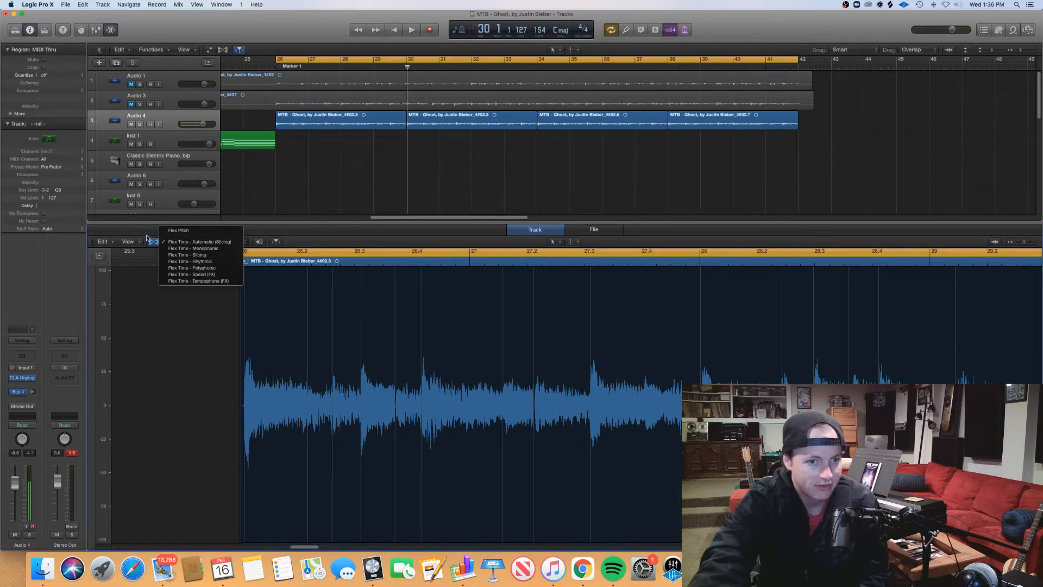
left_click(165, 241)
left_click(206, 245)
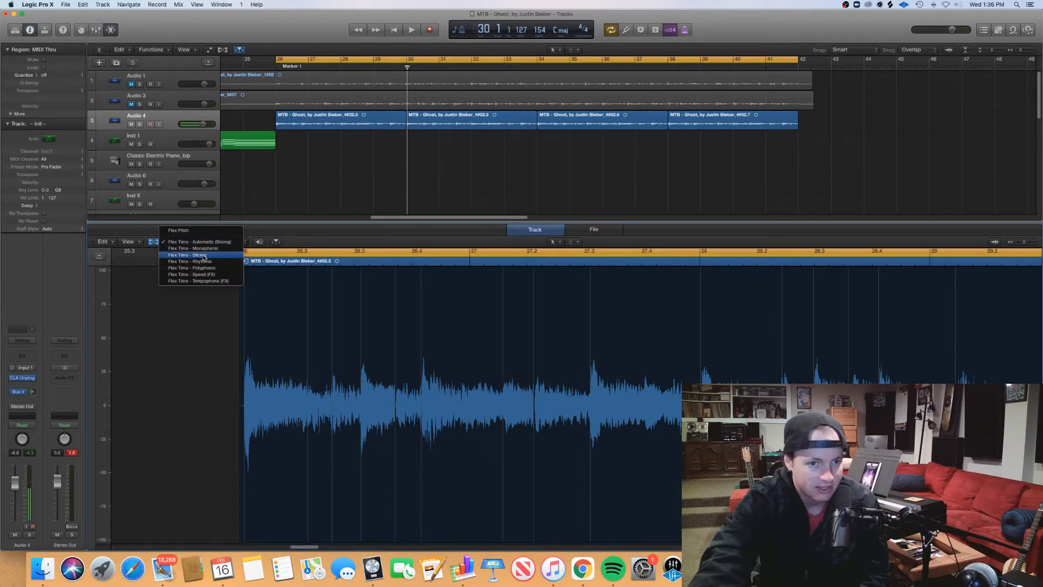
left_click(205, 256)
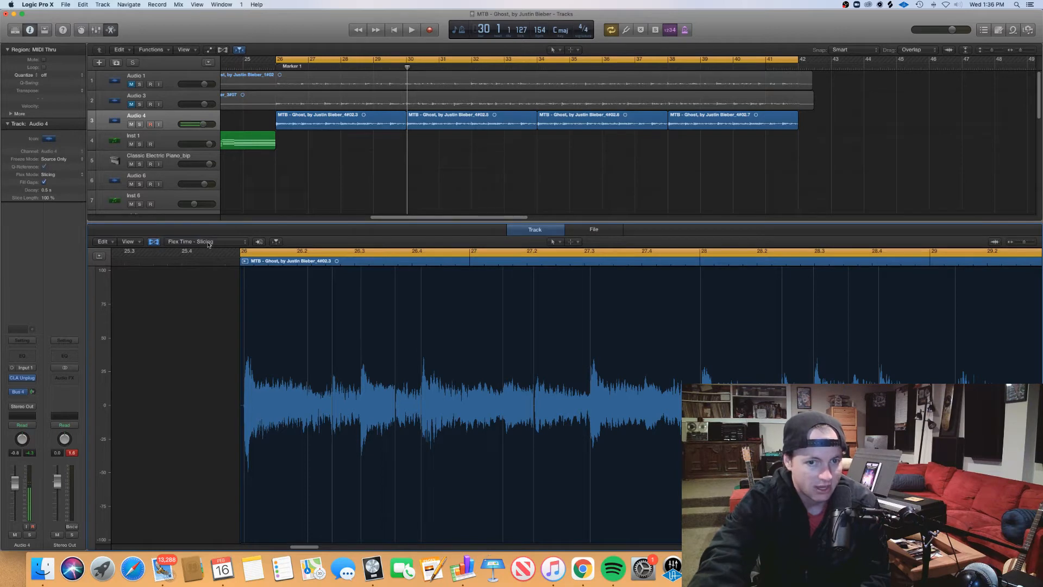
left_click(208, 245)
left_click(210, 256)
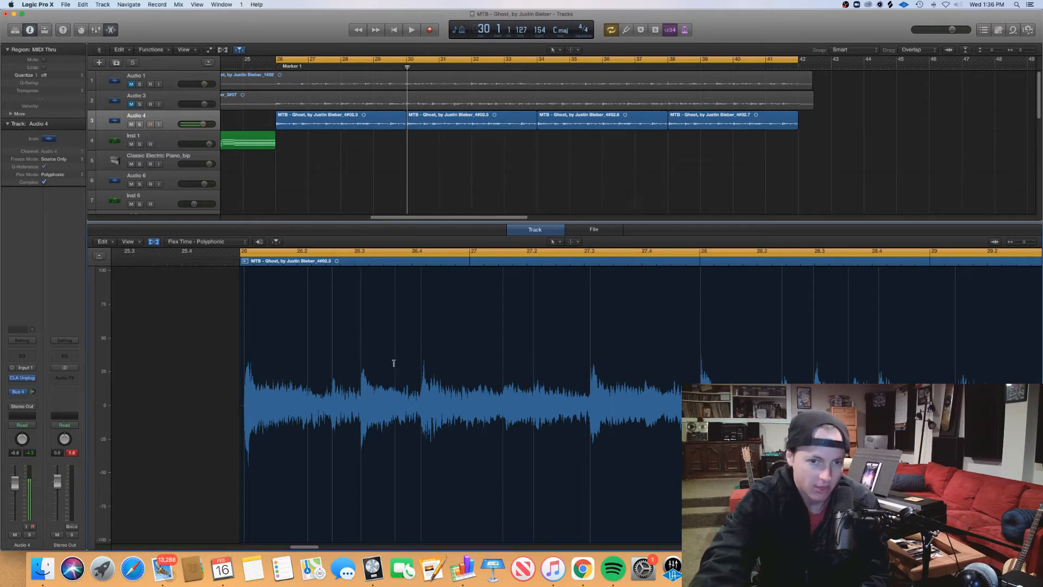
- Add flex markers at the main guitar transients of the first Audio 4 region, from bar 26 to about bar 29
left_click(244, 382)
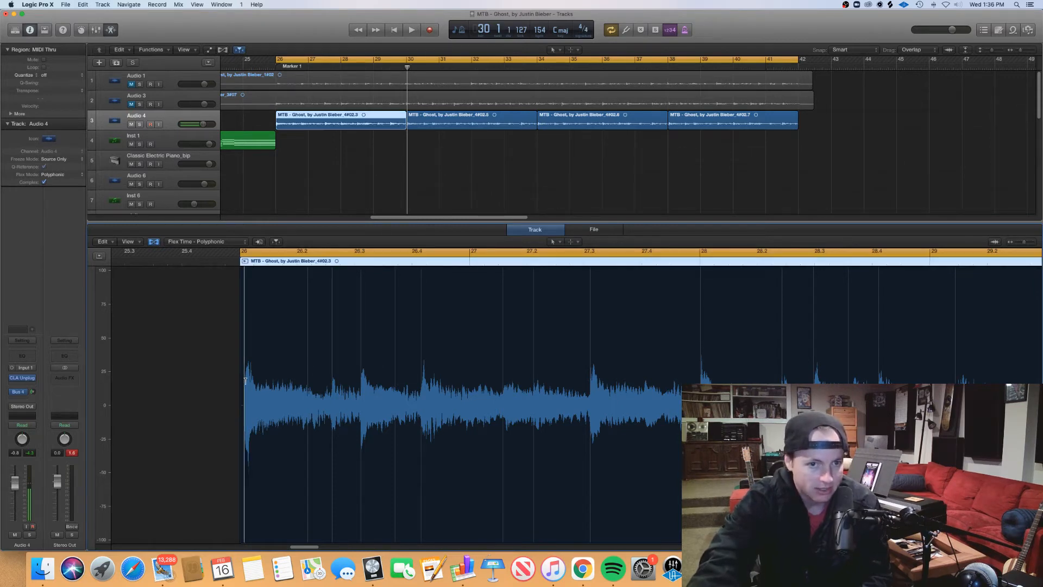
left_click(359, 384)
left_click(420, 384)
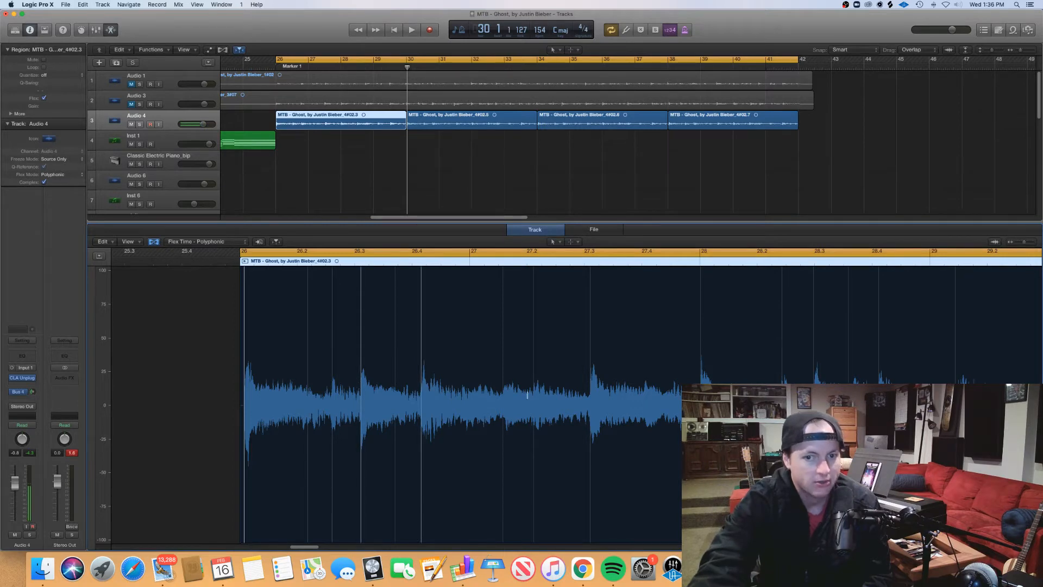
left_click(595, 390)
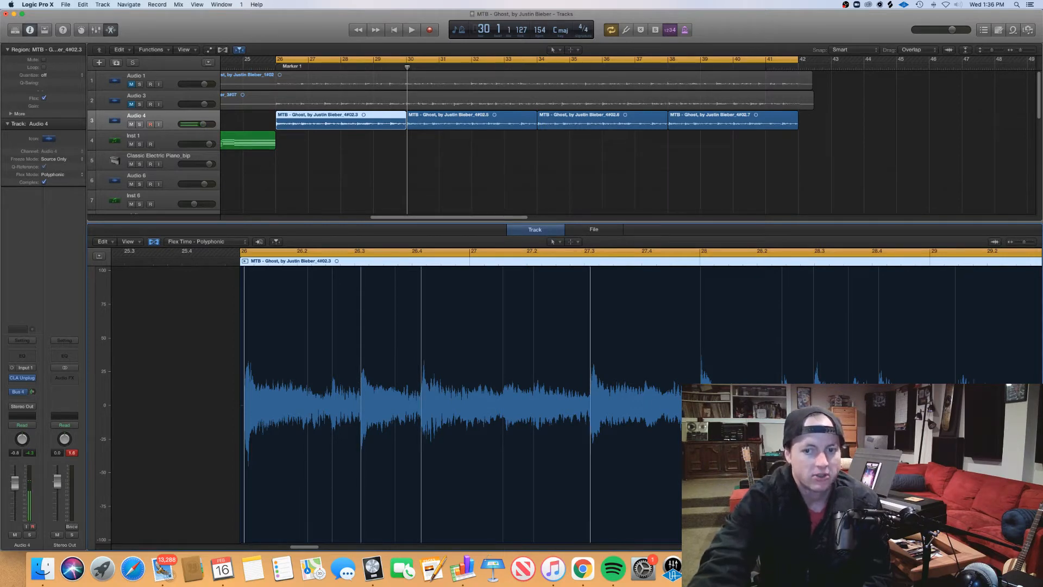
left_click(782, 411)
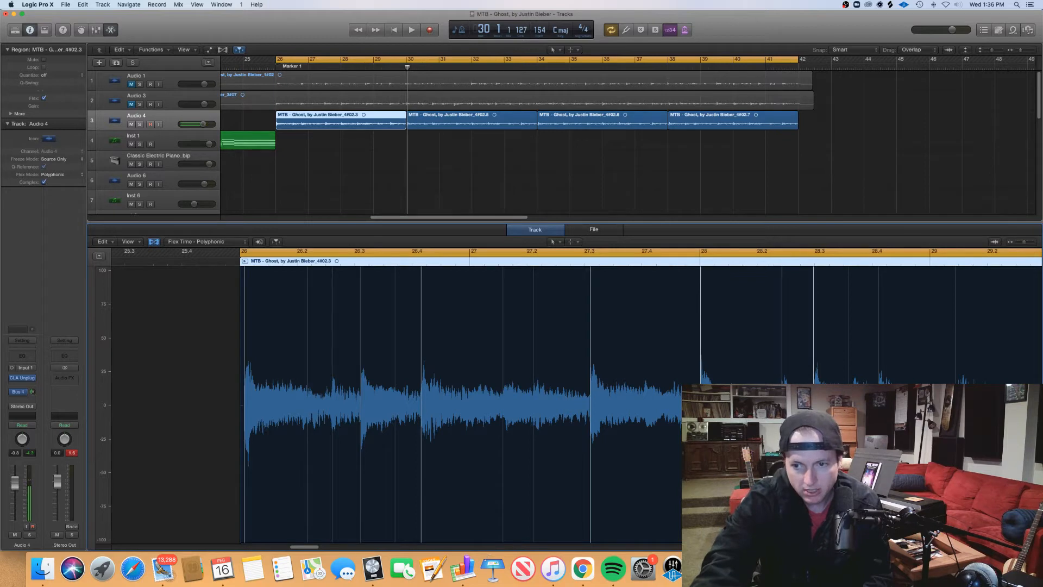
left_click(879, 424)
scroll(879, 423, "right", 6)
scroll(879, 424, "left", 2)
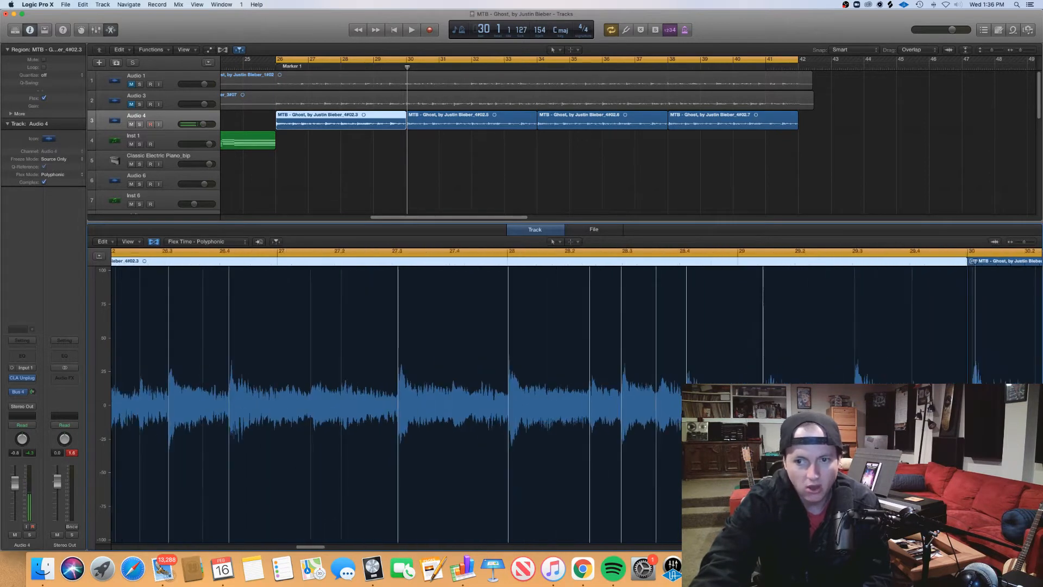
scroll(879, 424, "left", 5)
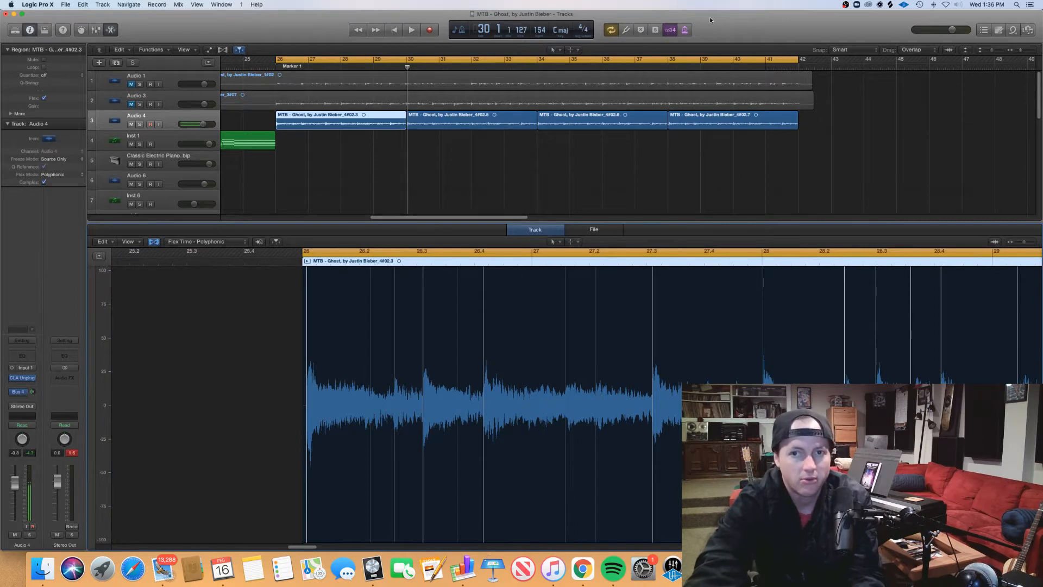
- Audition the region from its start and pull the flex markers near 26.3 and 26.4 earlier to tighten the timing
key("shift+space")
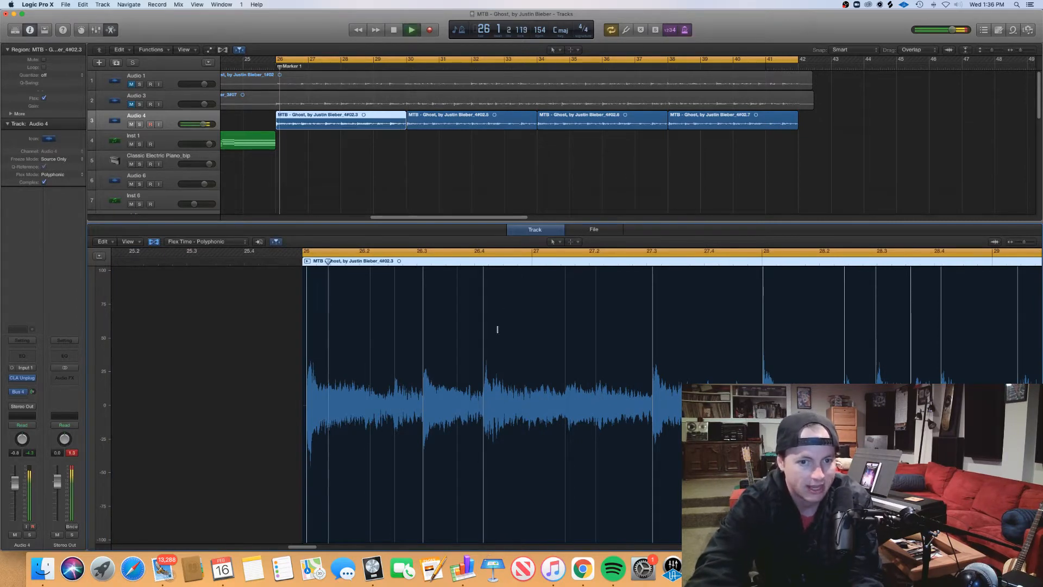
key("shift+space")
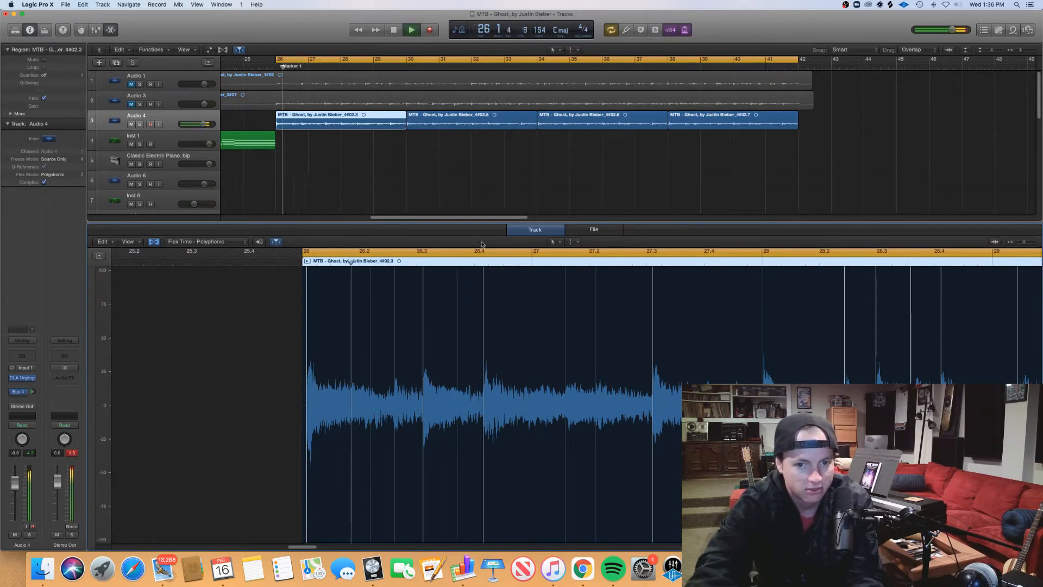
left_click(484, 390)
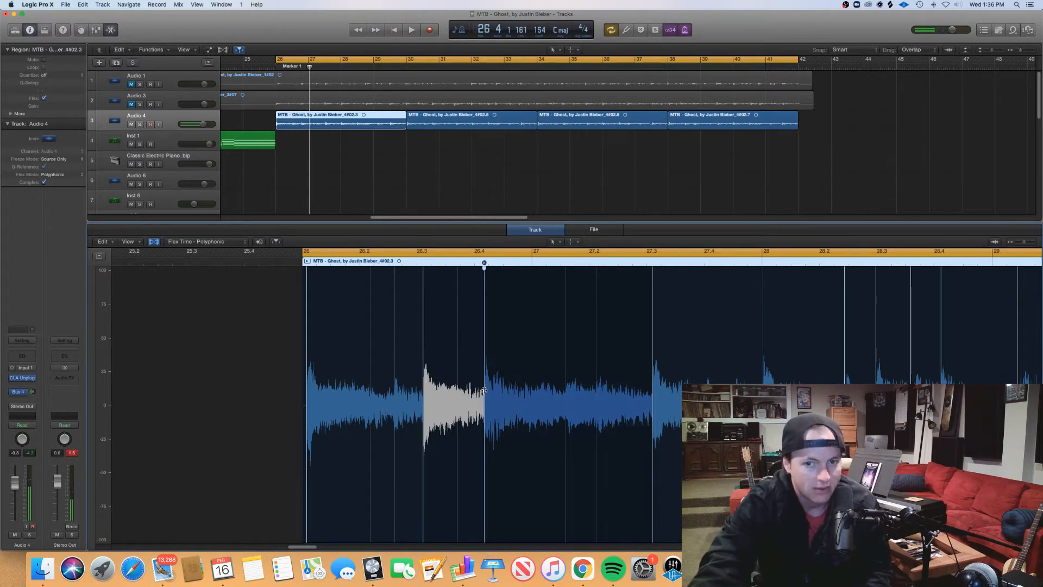
left_click_drag(484, 391, 476, 390)
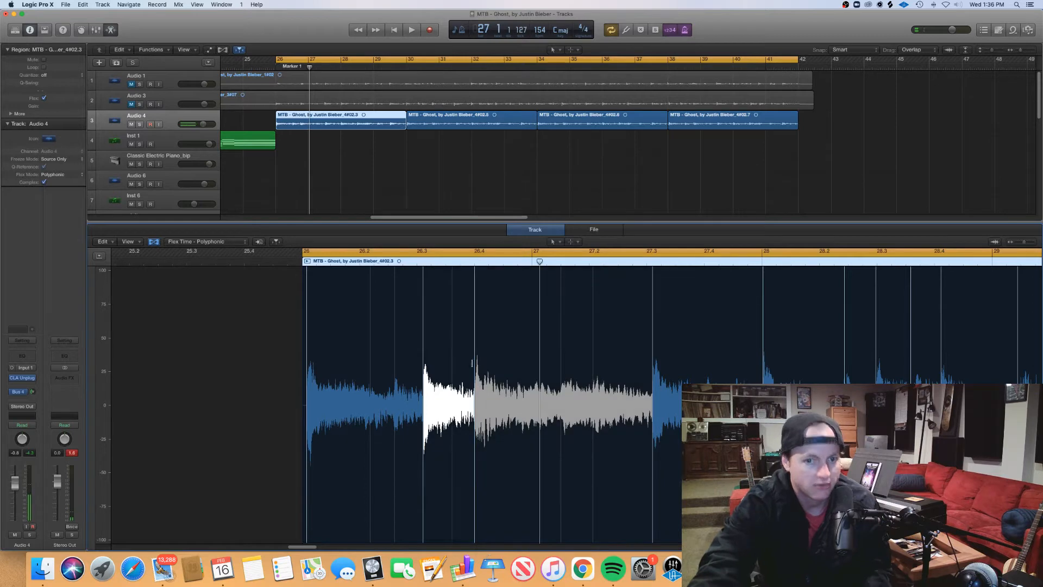
left_click(417, 373)
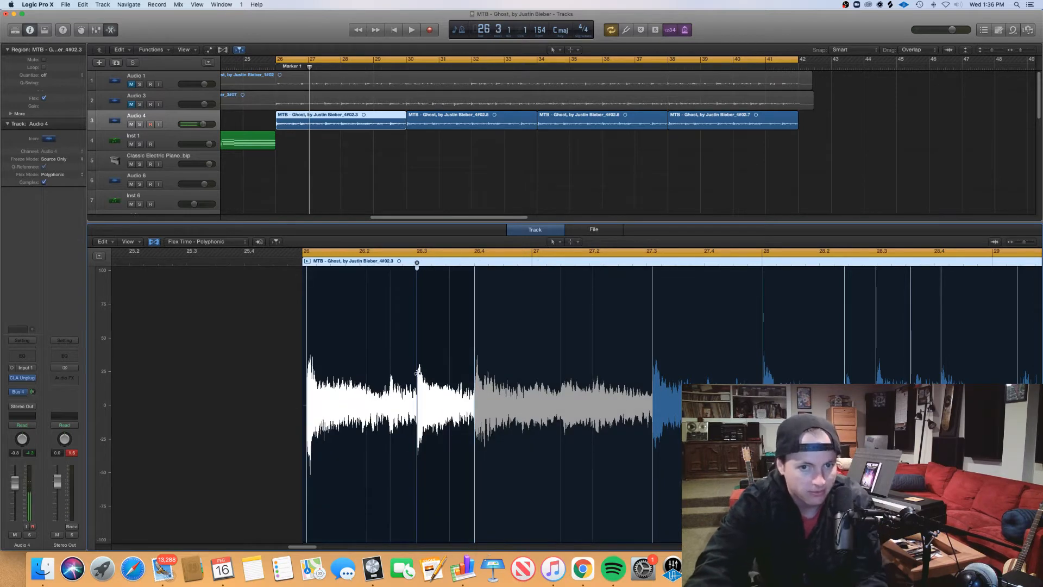
- Add flex markers at the hits before 26.3 and near 27.2, and nudge the markers near 27.2 and 27.3 slightly earlier
left_click(389, 383)
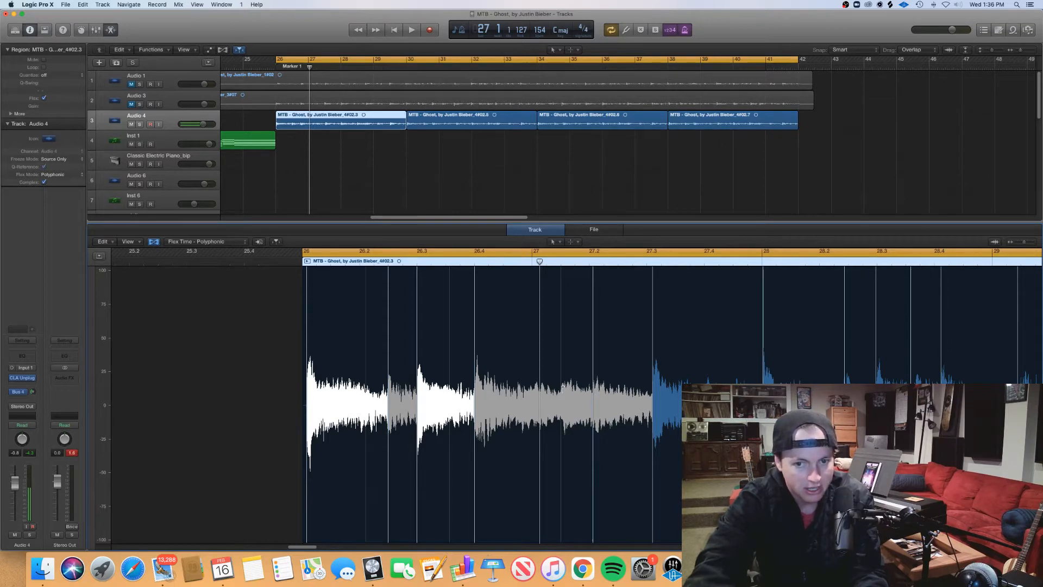
left_click(592, 396)
left_click_drag(593, 396, 591, 395)
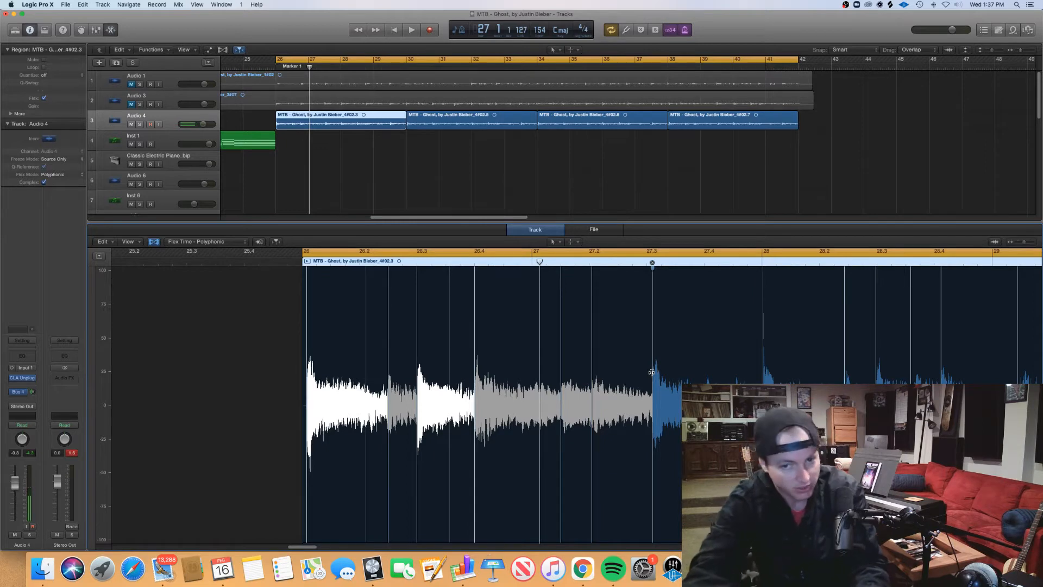
left_click_drag(652, 372, 648, 372)
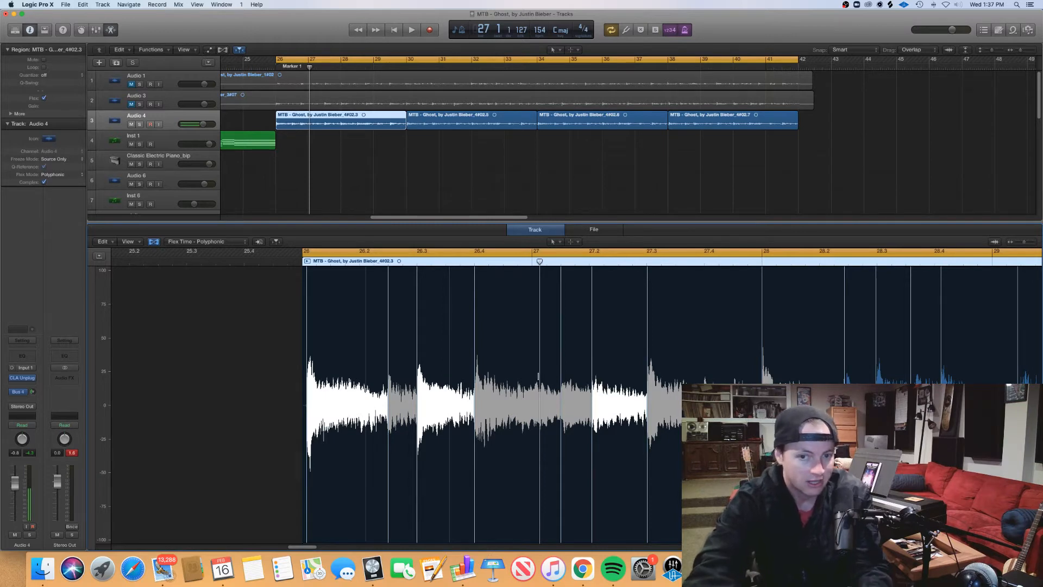
- Play back the flexed region from bar 27 and compare it with the unedited region starting at bar 30
key("space")
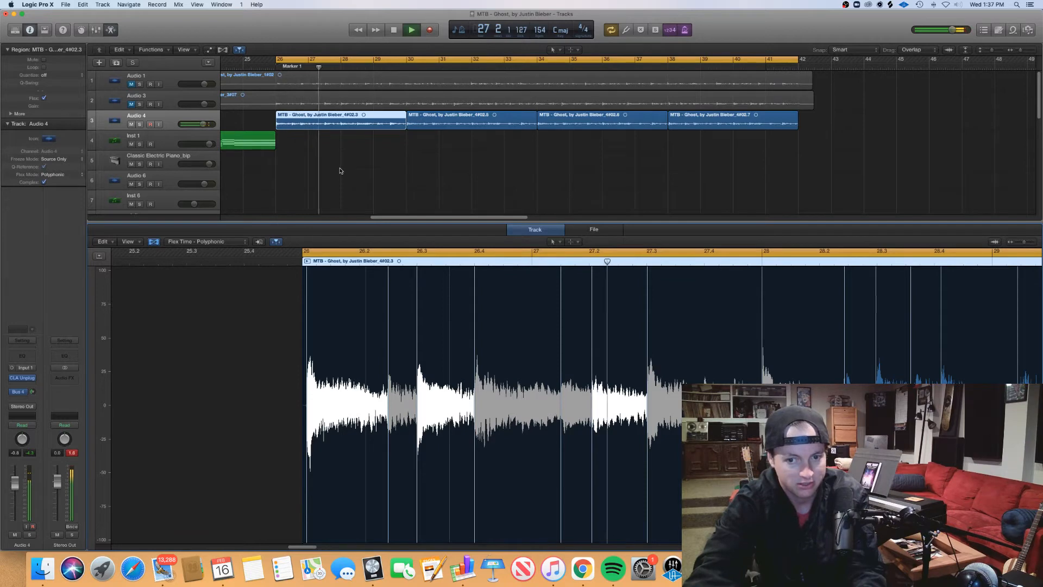
key("space")
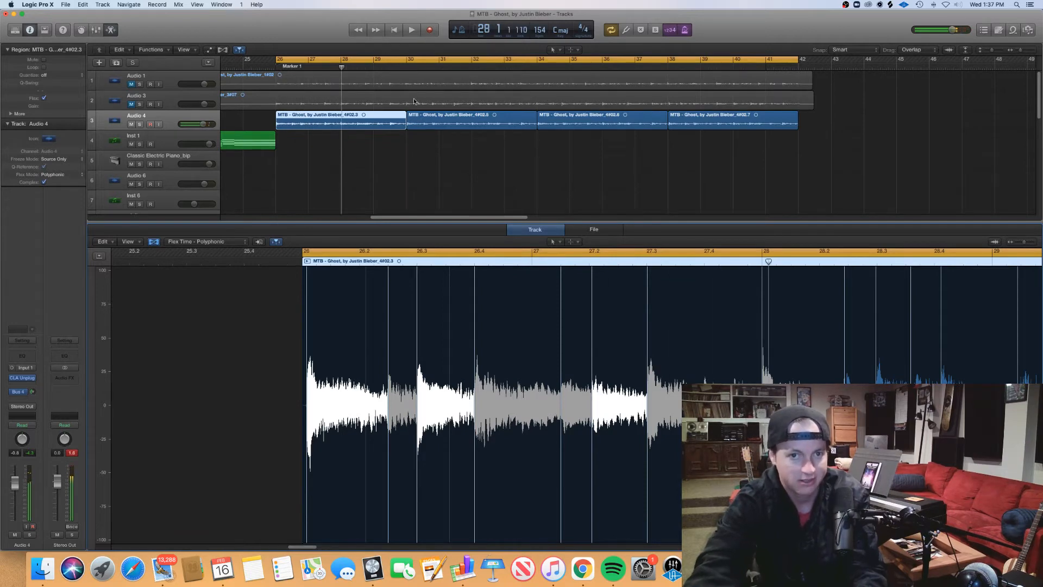
left_click(407, 66)
key("space")
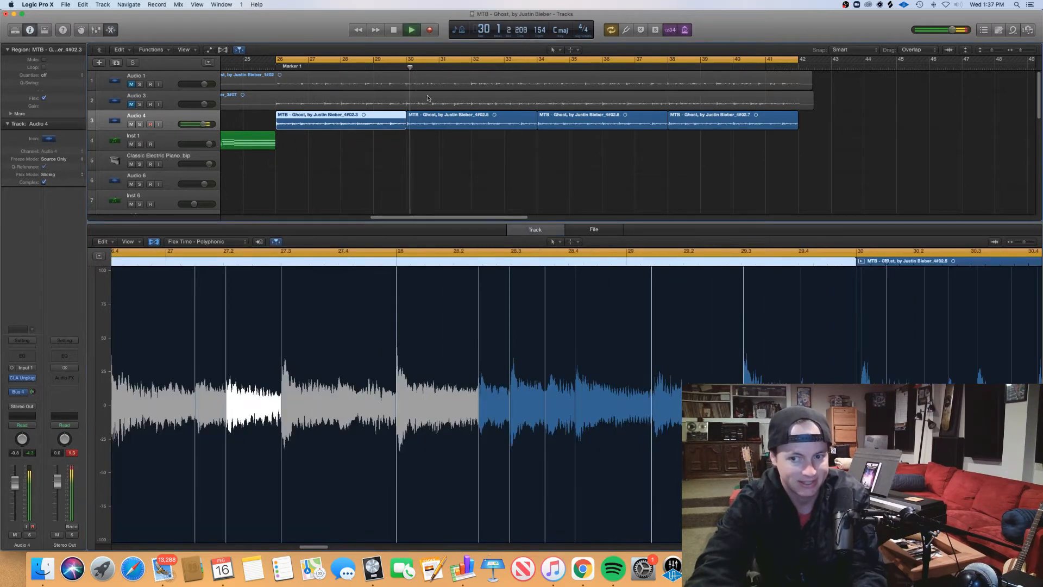
scroll(417, 163, "right", 5)
scroll(424, 216, "left", 5)
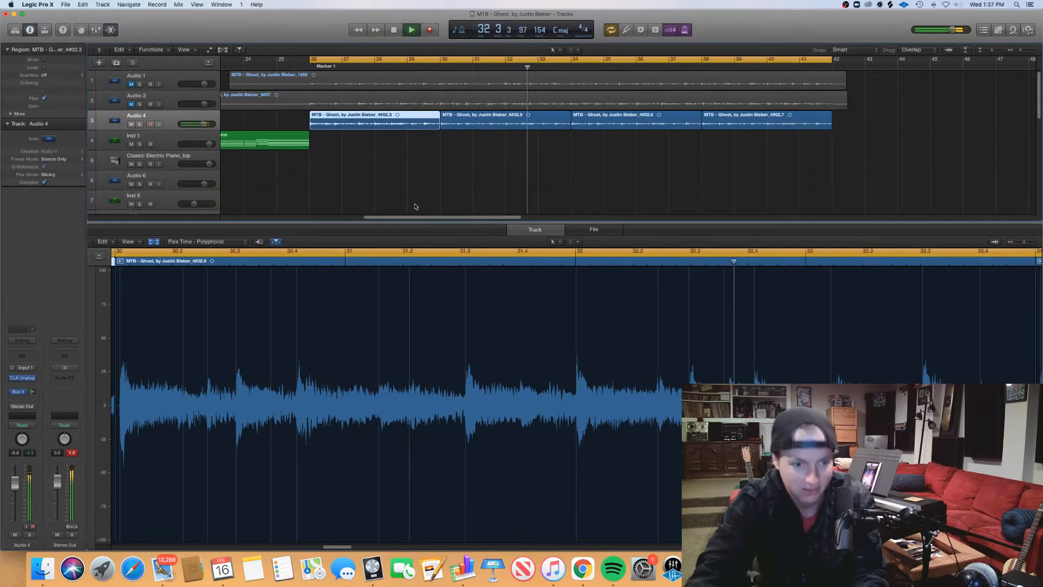
key("space")
left_click(414, 164)
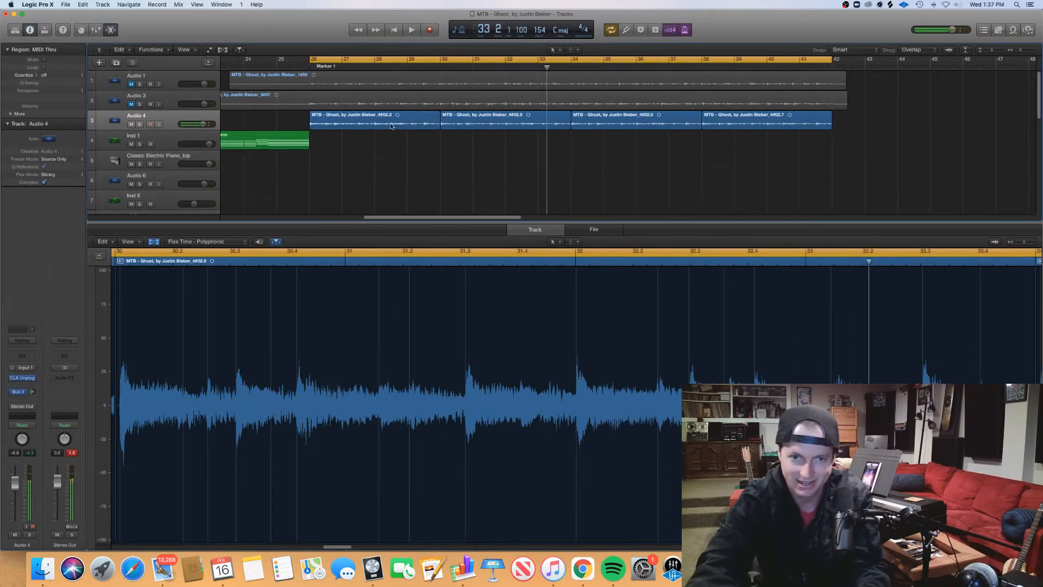
- Select the first Audio 4 region and audition its second half around bars 28.2 to 28.4
left_click(391, 124)
scroll(461, 329, "left", 5)
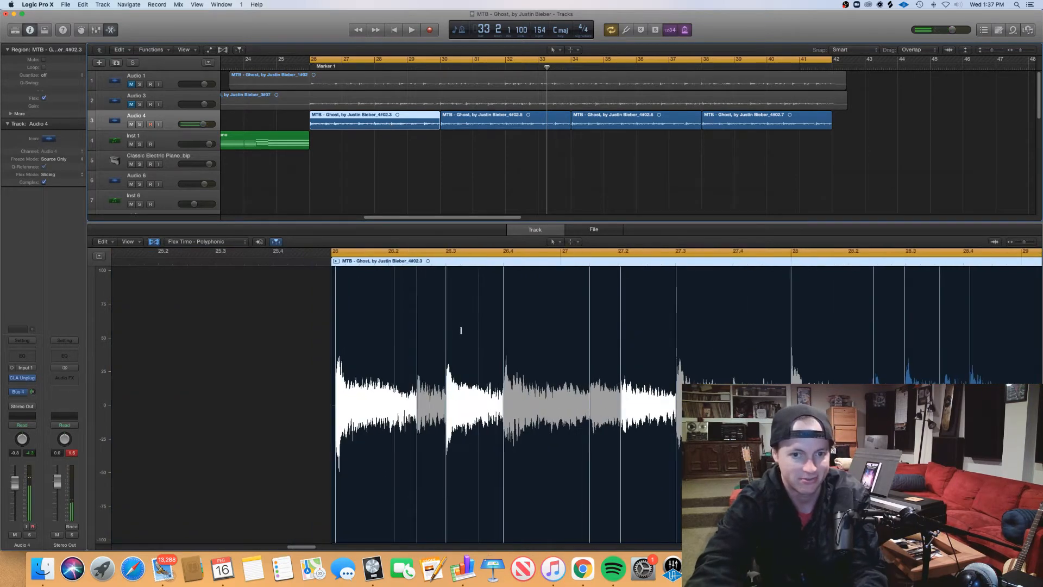
key("space")
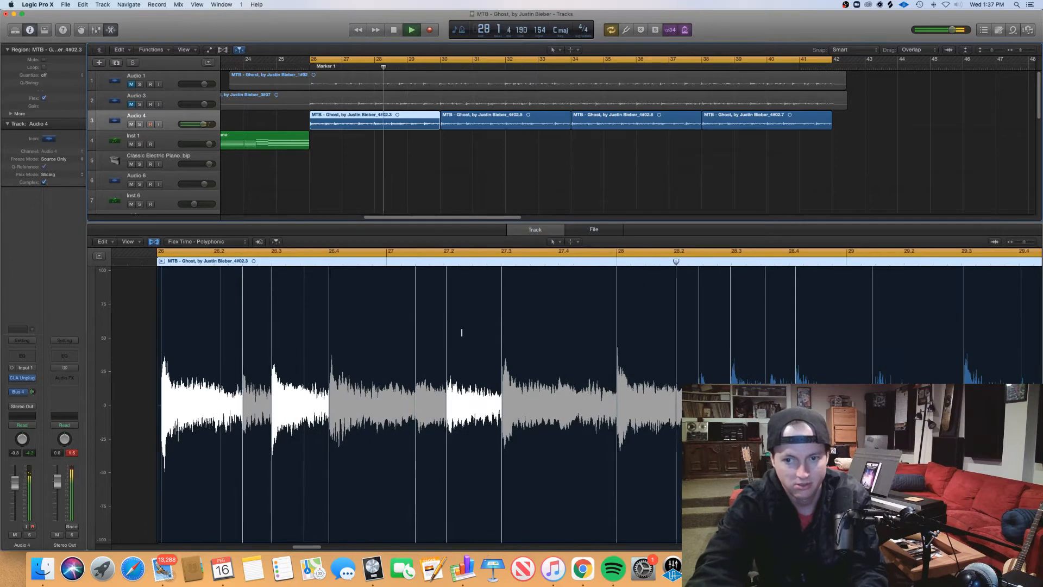
key("space")
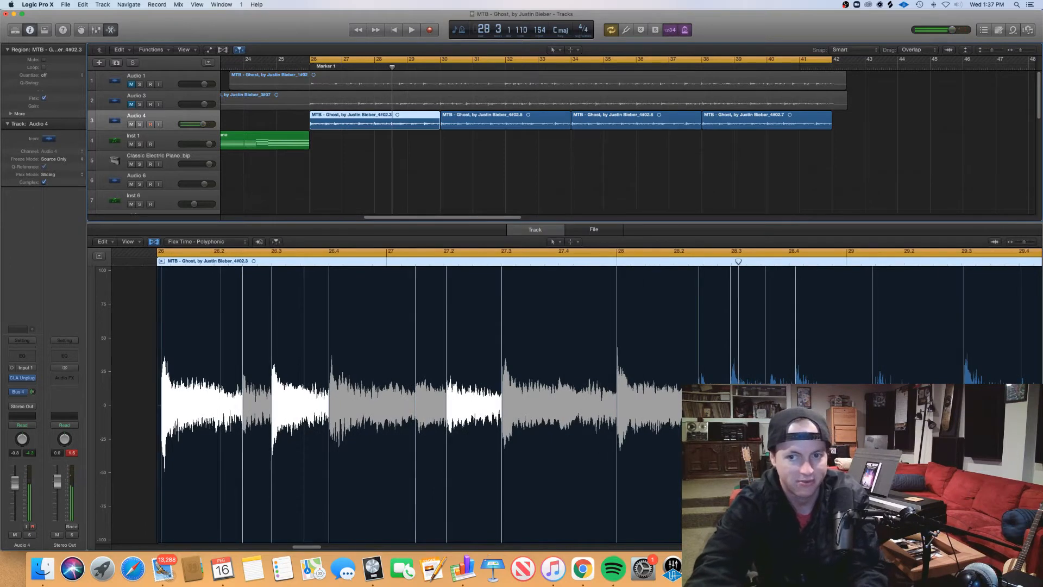
scroll(656, 288, "right", 1)
key("space")
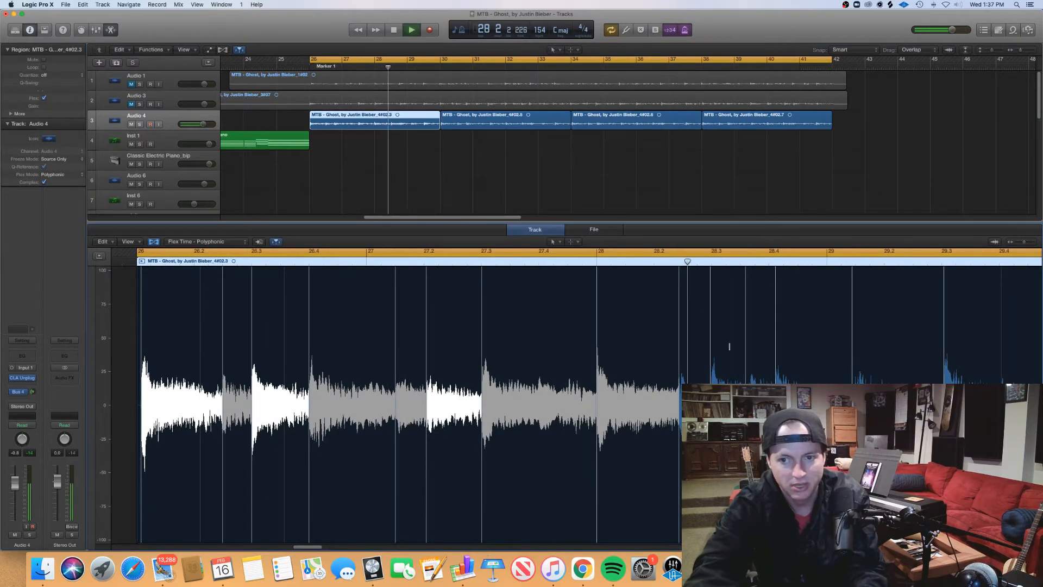
key("space")
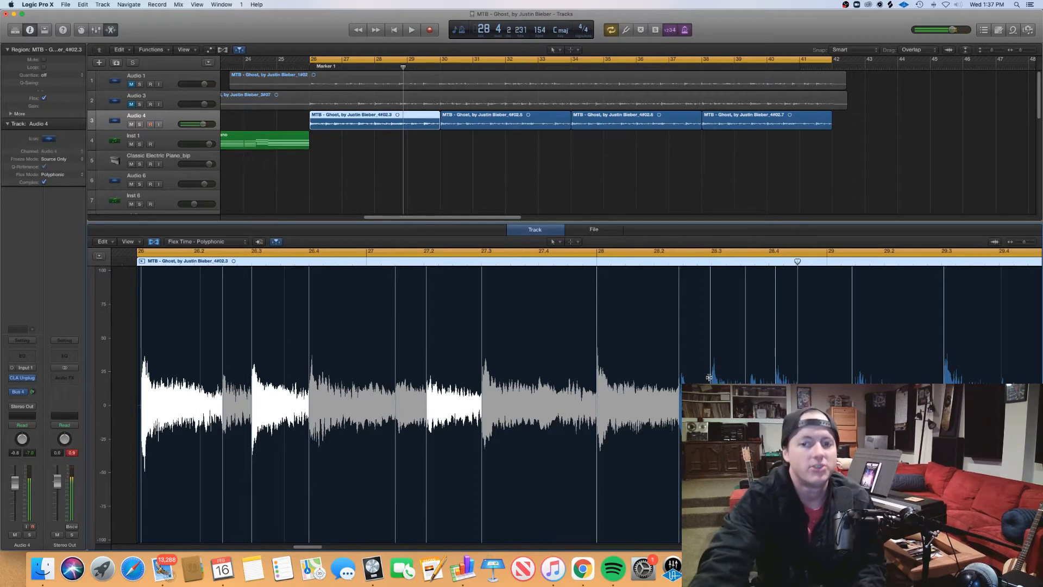
- Nudge the flex markers near 28.3.3, 28.4, 29.3 and 29.4 slightly earlier and the one near 29.2 slightly later
left_click(746, 375)
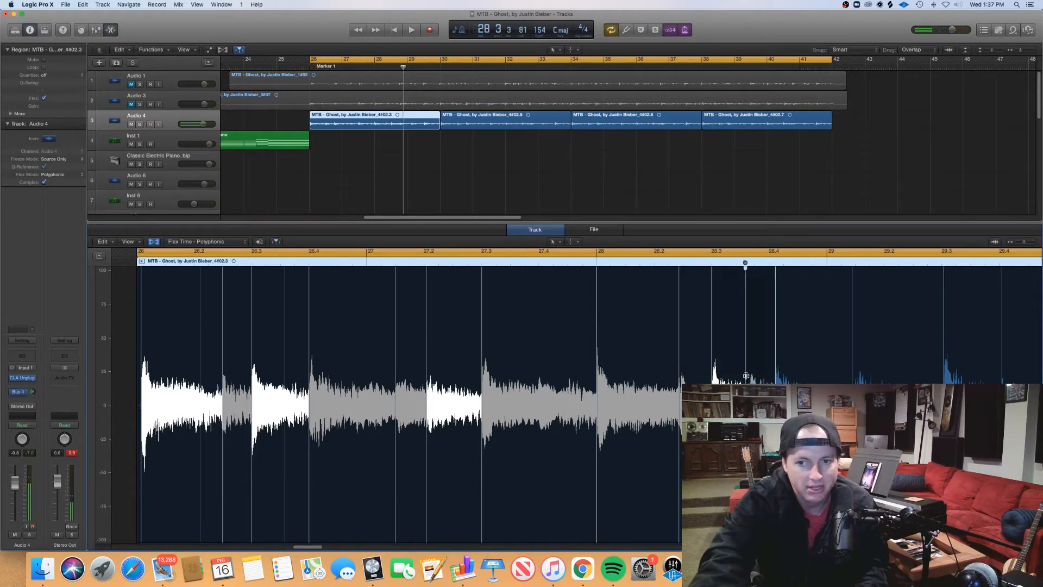
left_click(742, 375)
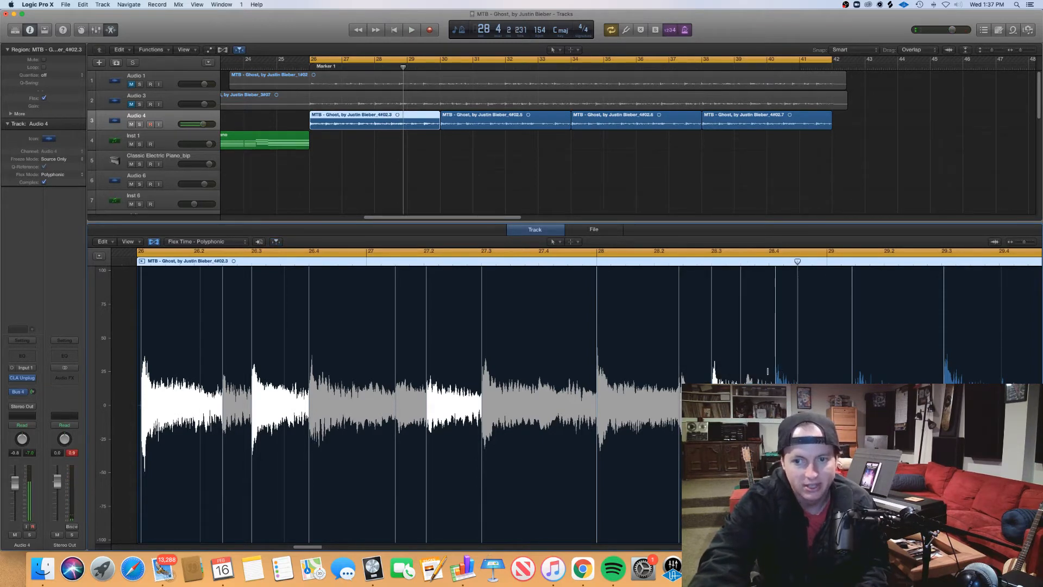
left_click(770, 371)
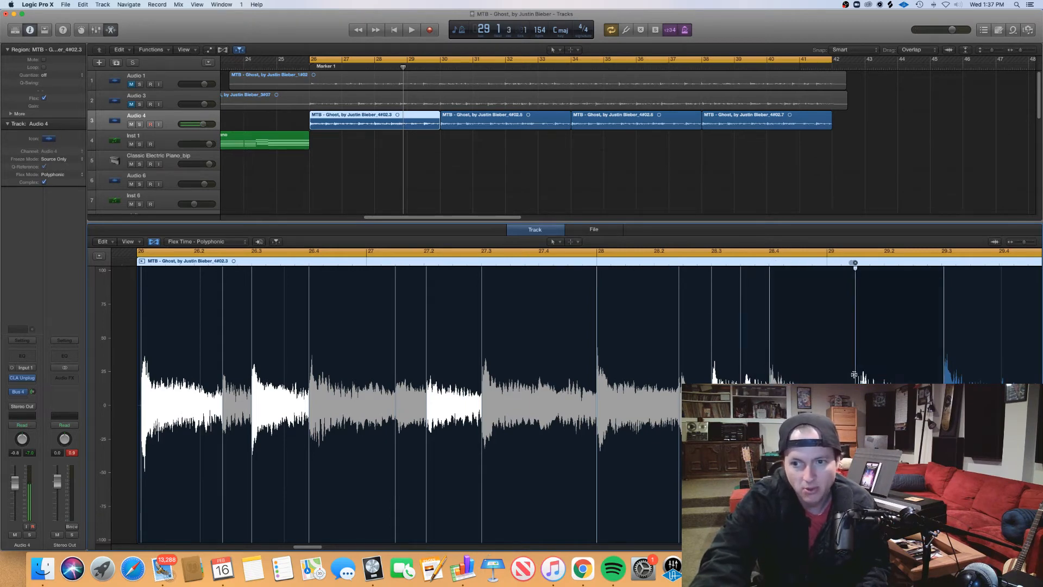
left_click_drag(944, 405, 941, 404)
scroll(941, 405, "right", 8)
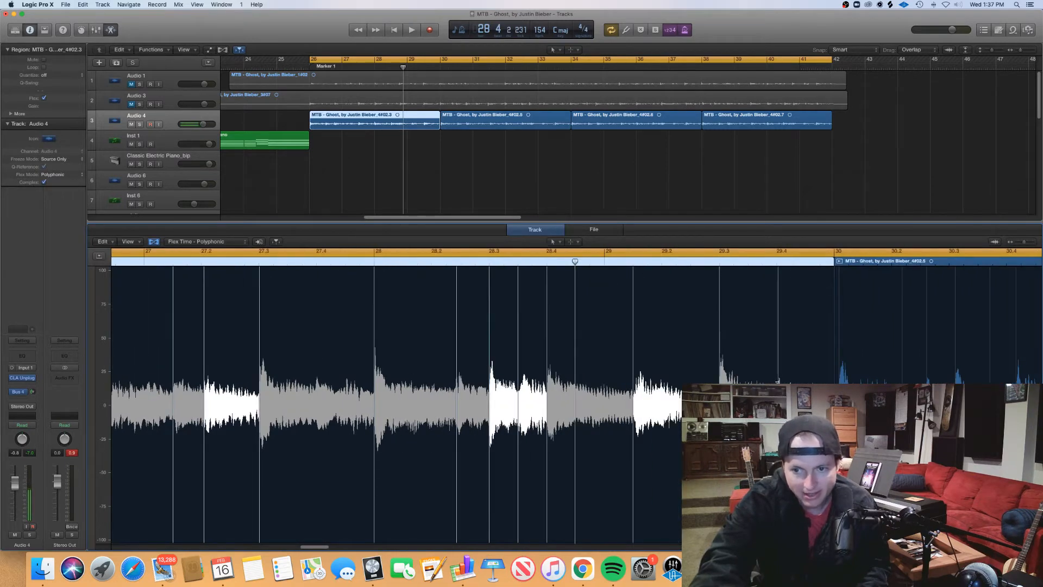
left_click_drag(778, 387, 776, 387)
scroll(775, 387, "left", 5)
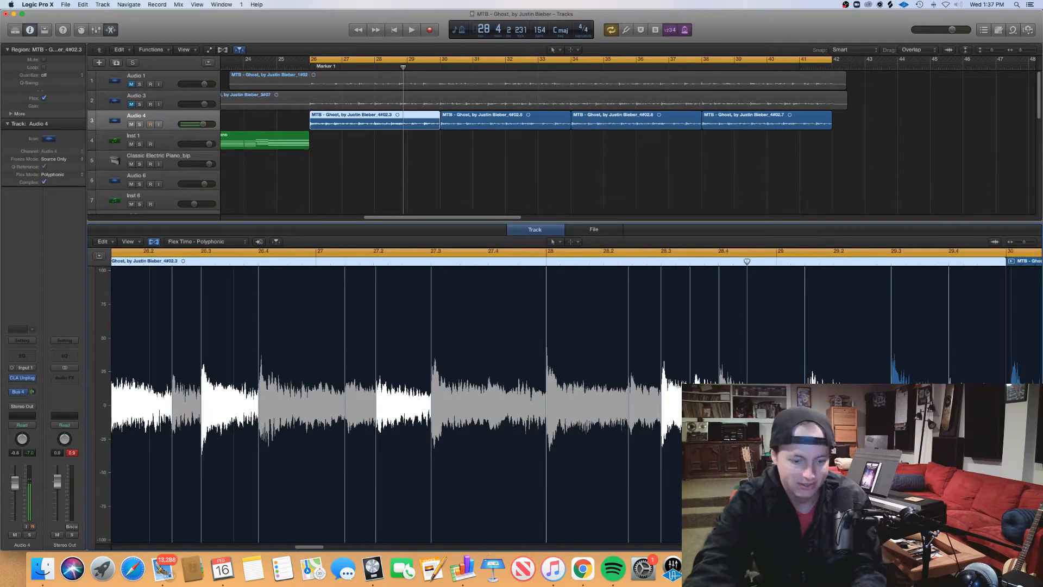
- Play back the first Audio 4 region through about bar 29.3 to check the adjusted flex markers
scroll(757, 387, "down", 8)
scroll(756, 387, "up", 10)
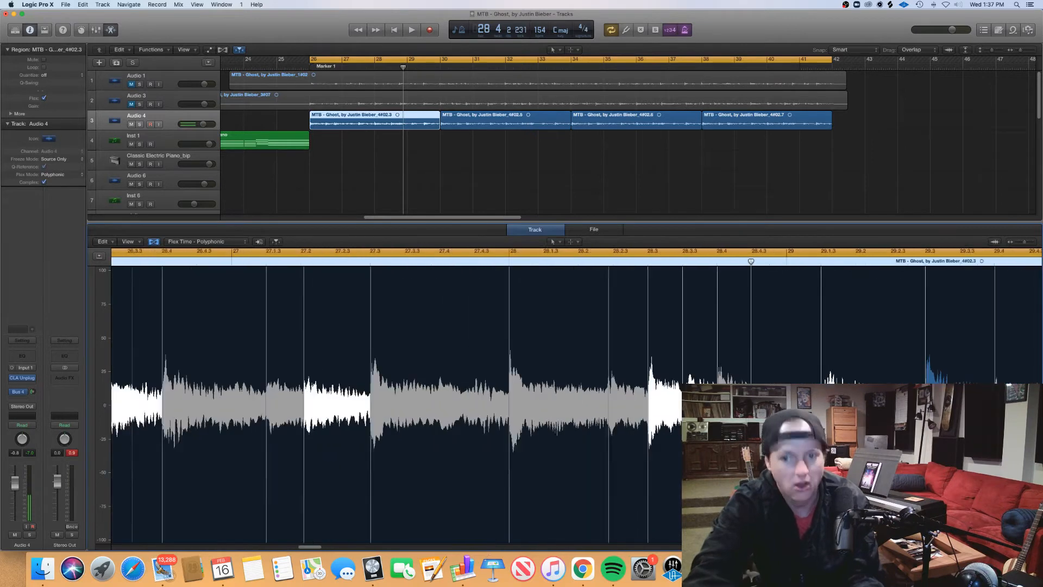
scroll(757, 386, "down", 3)
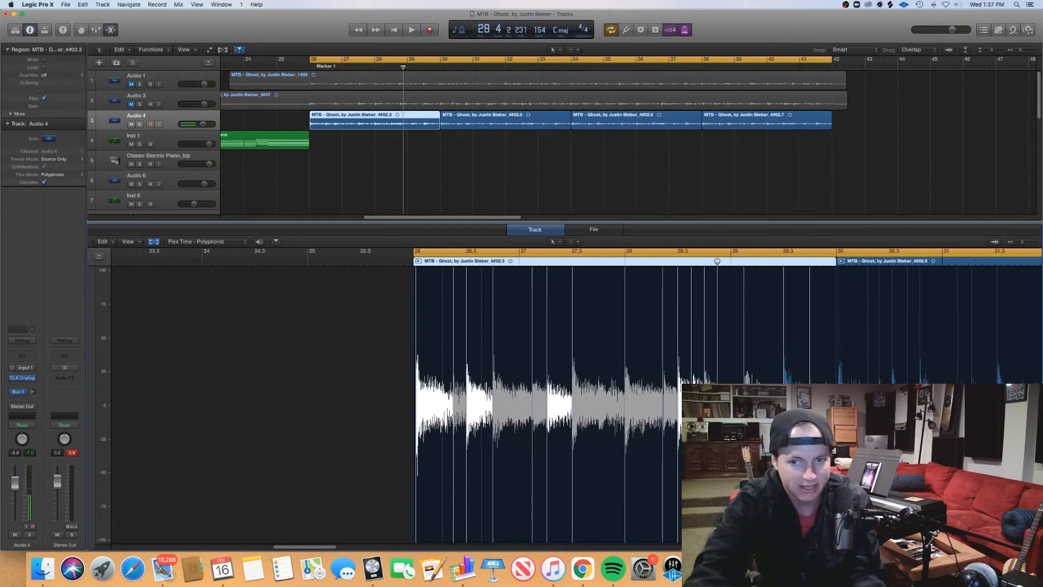
scroll(757, 387, "up", 4)
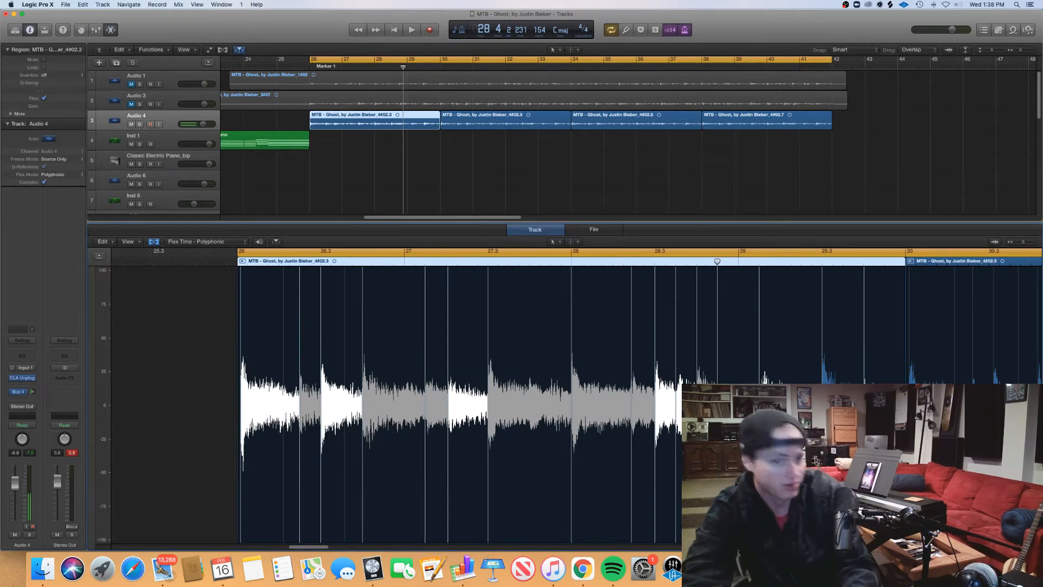
key("space")
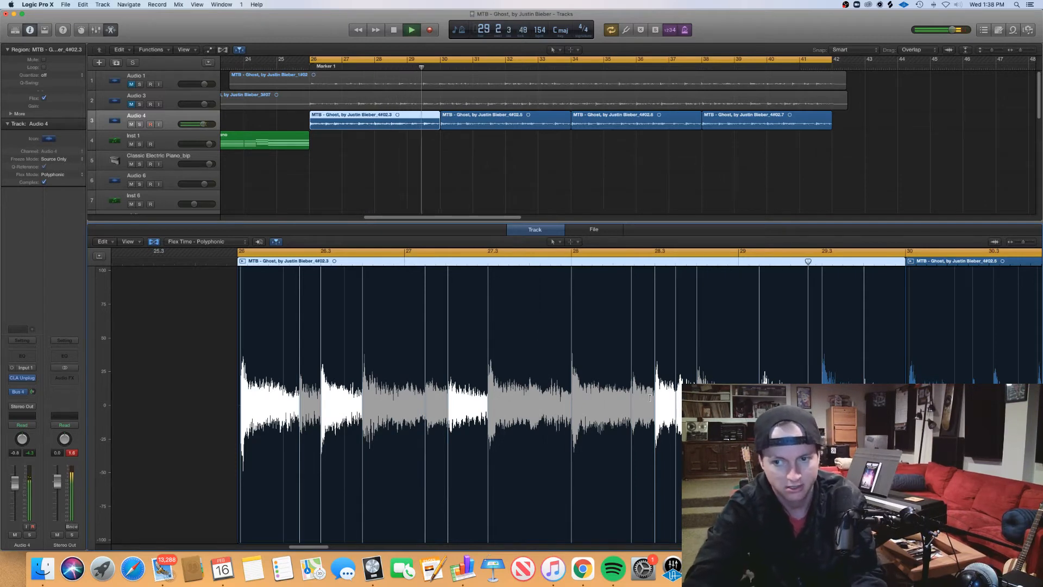
key("space")
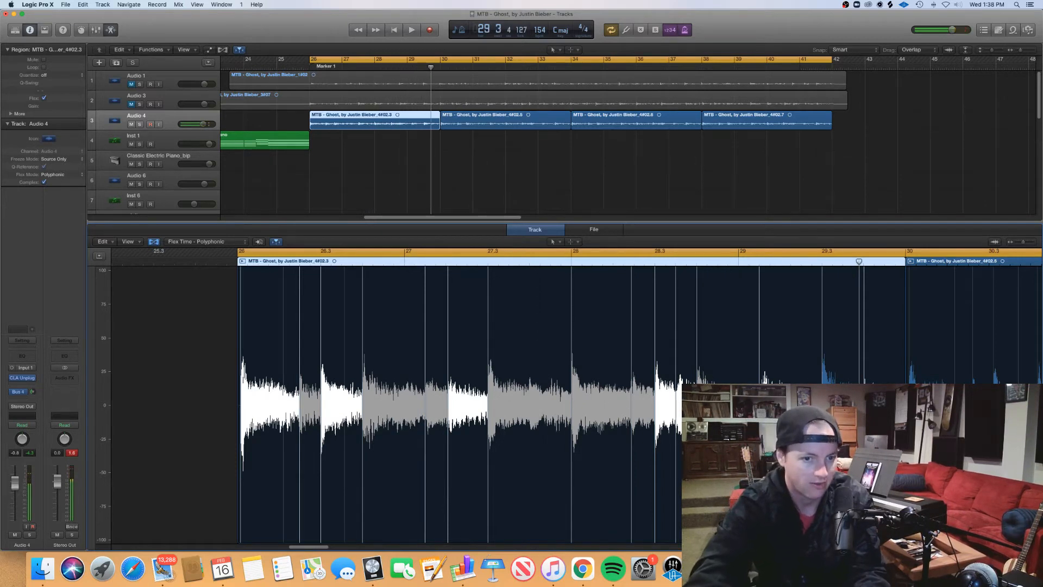
- Pull the first flex marker of the region earlier so that the opening hit lands on bar 26
key("super+Right")
key("super+Right")
scroll(238, 382, "left", 20)
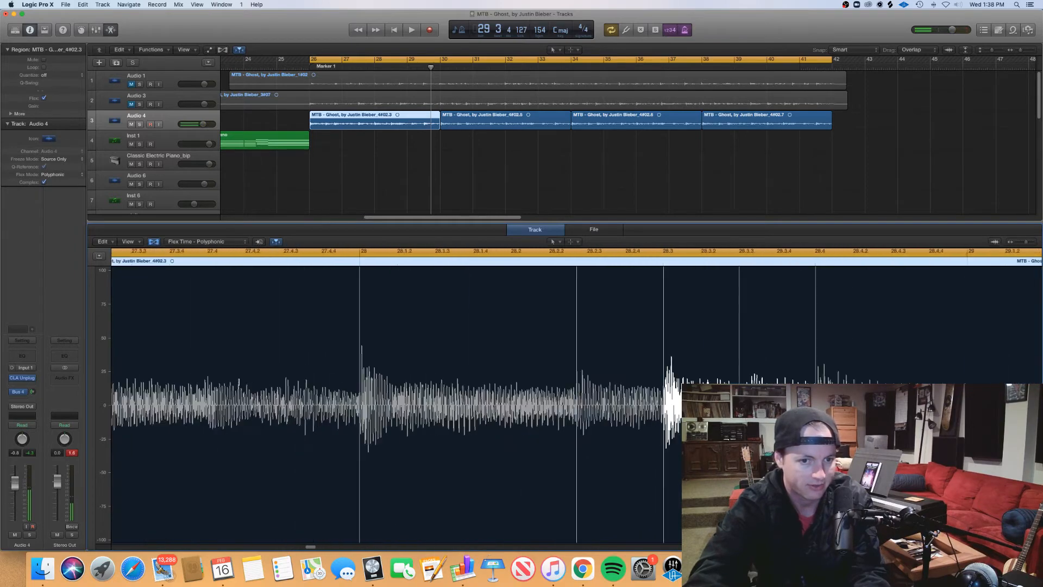
scroll(240, 385, "left", 10)
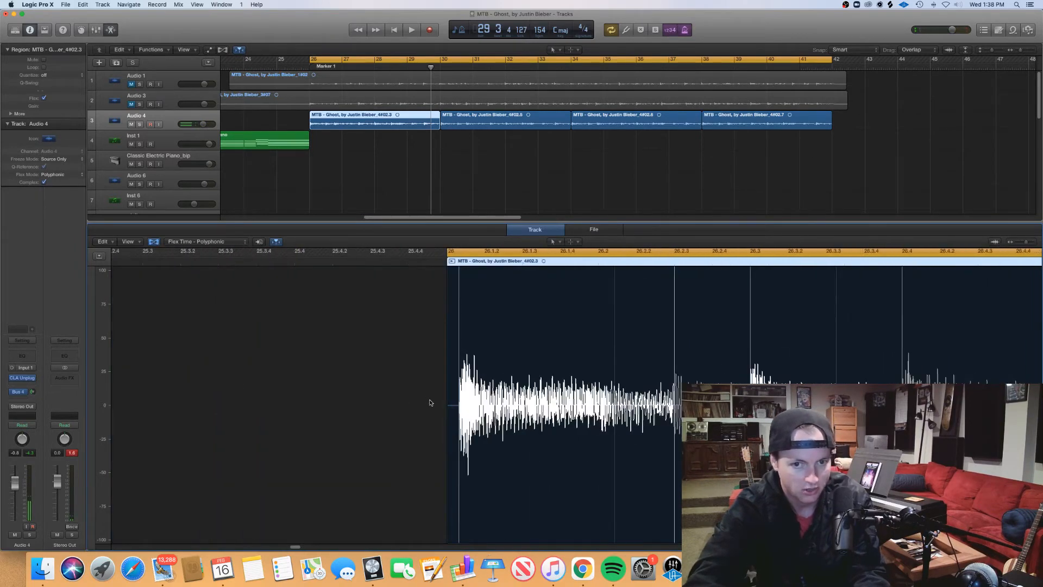
left_click(456, 394)
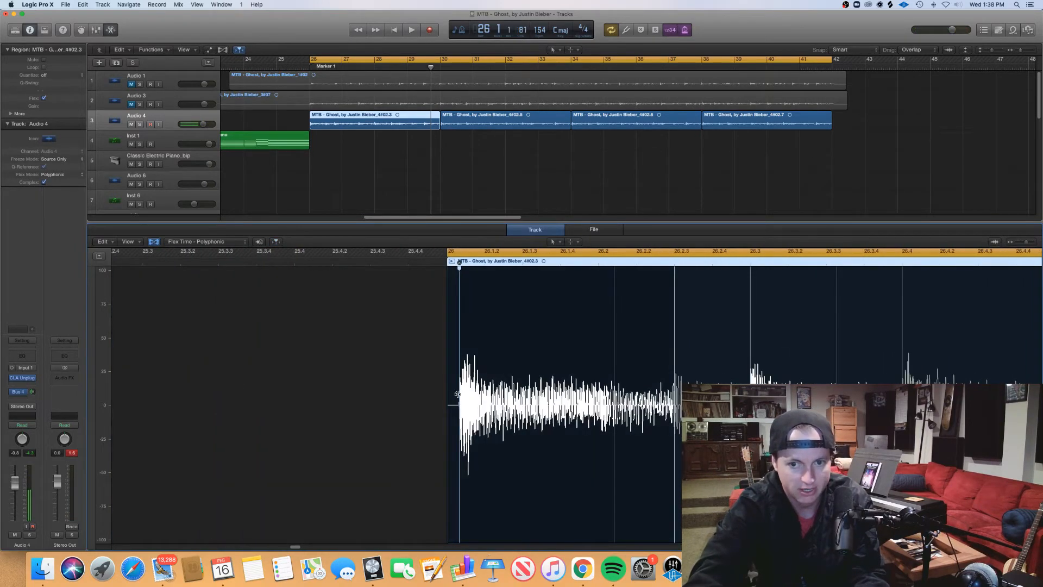
mouse_move(455, 393)
left_mouse_down()
mouse_move(436, 395)
mouse_move(447, 397)
left_mouse_up()
- Play back the flexed region from bar 26 and compare it with the unedited region from bar 30
key("space")
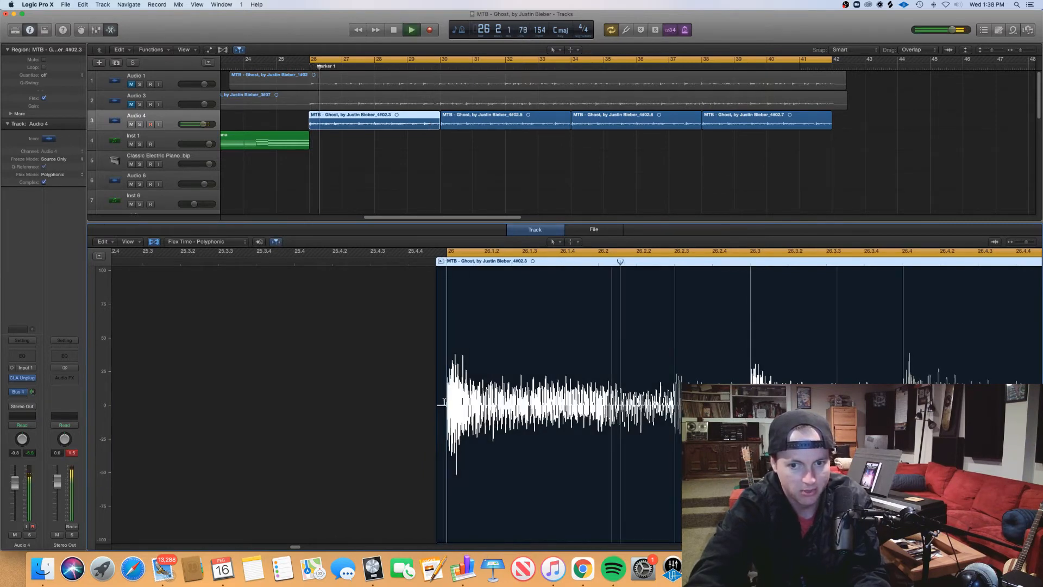
scroll(446, 404, "right", 4)
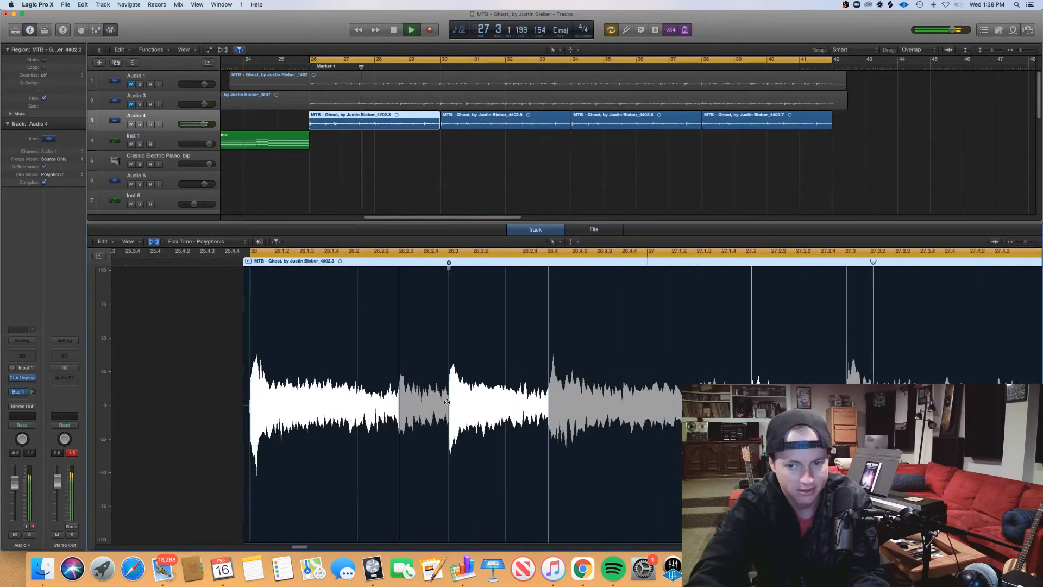
key("super+Left")
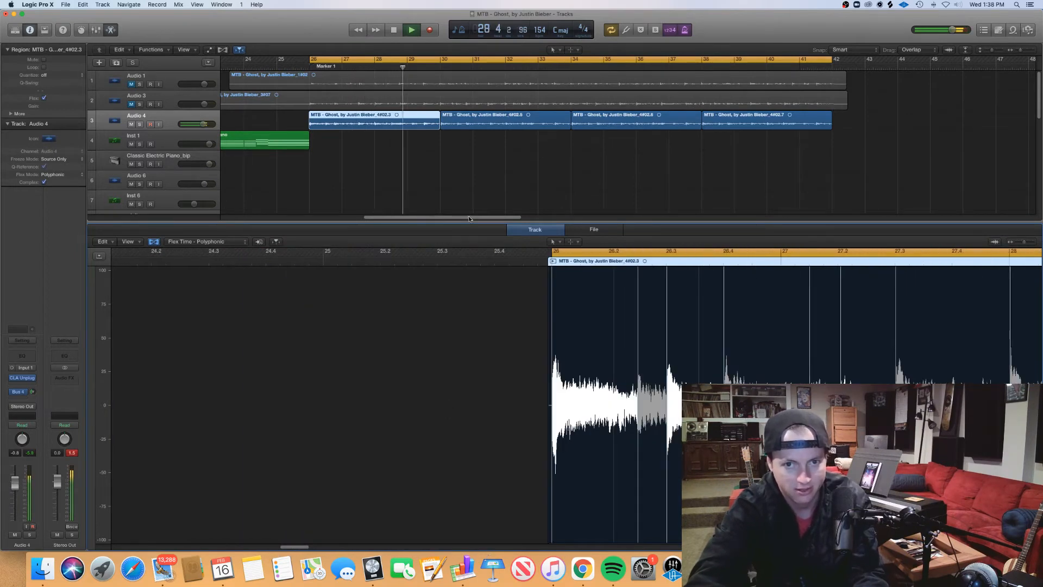
key("space")
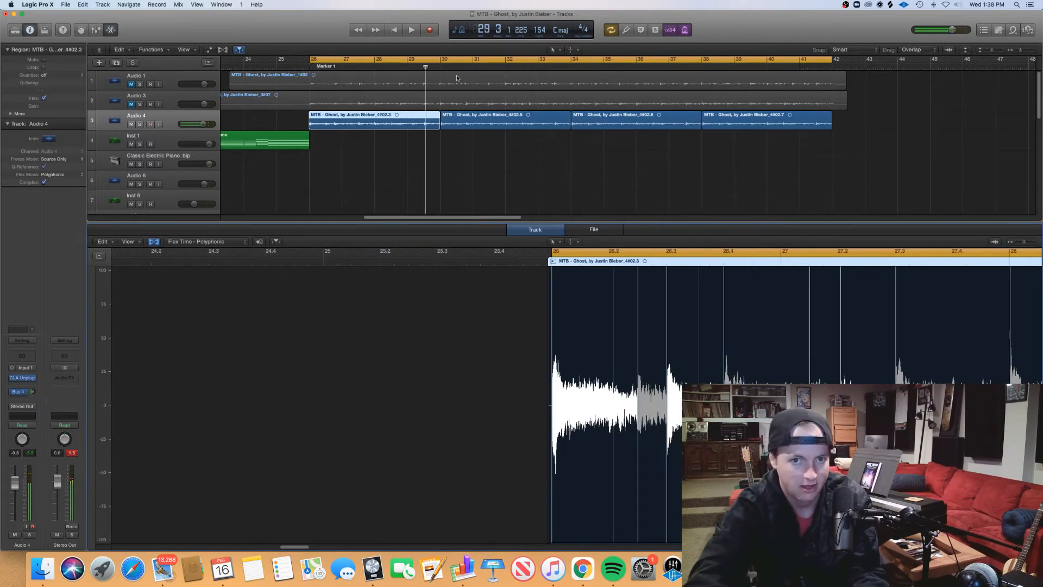
left_click(441, 138)
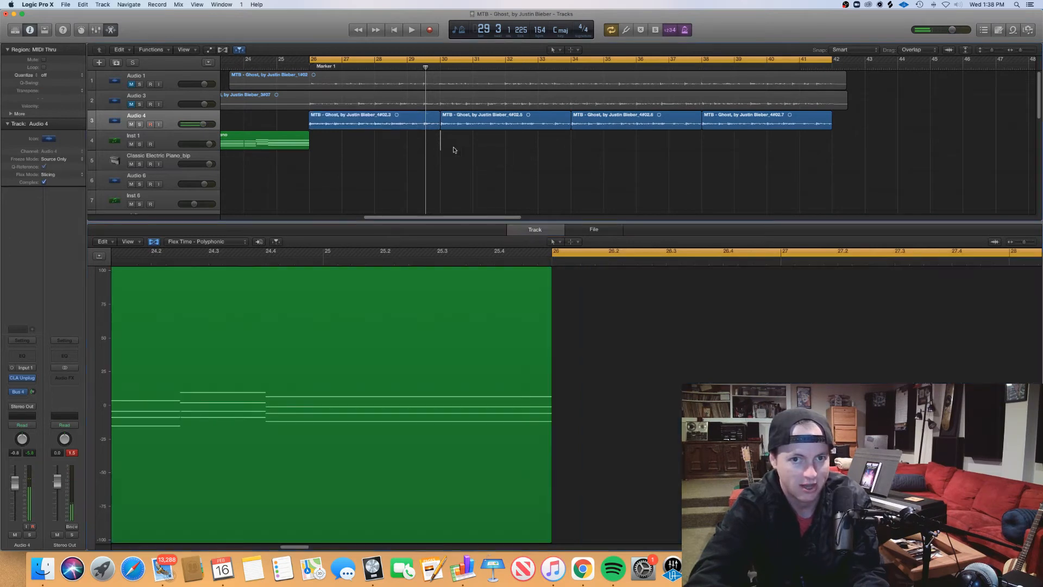
key("space")
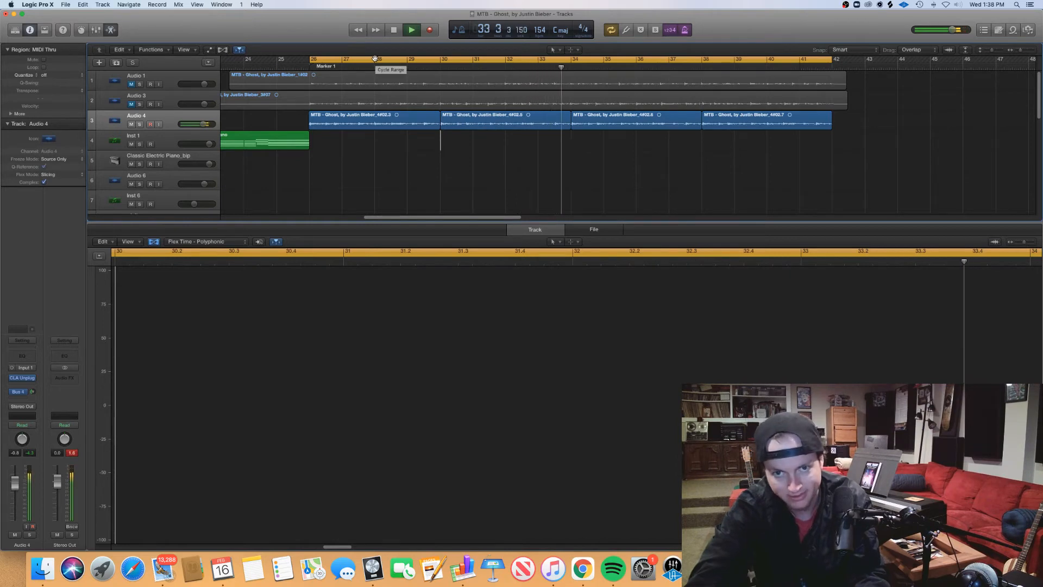
key("space")
- Set the cycle range to bars 26 to 30, play it back, and select the first Audio 4 region
left_click_drag(311, 59, 441, 60)
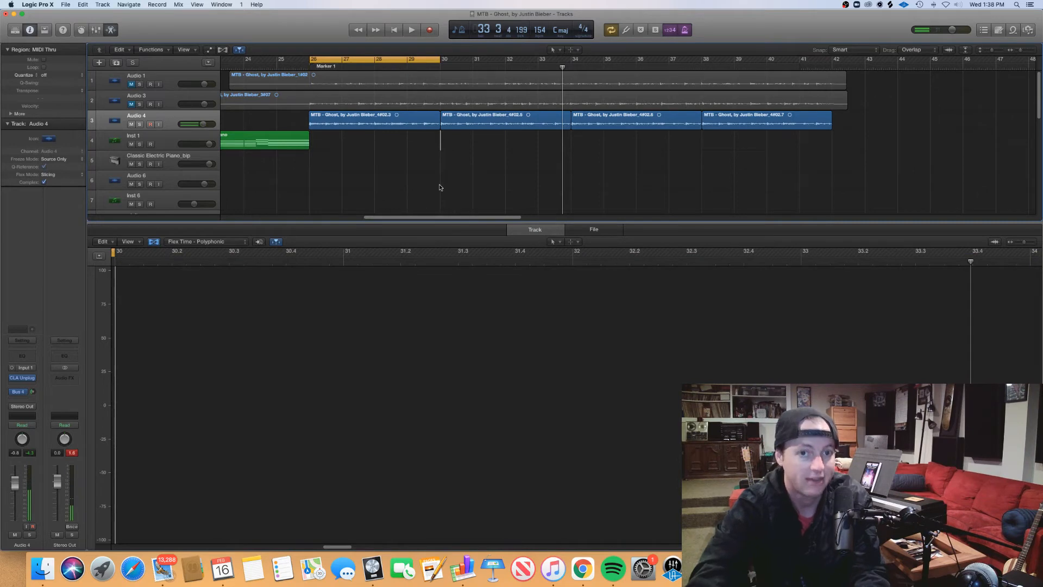
key("space")
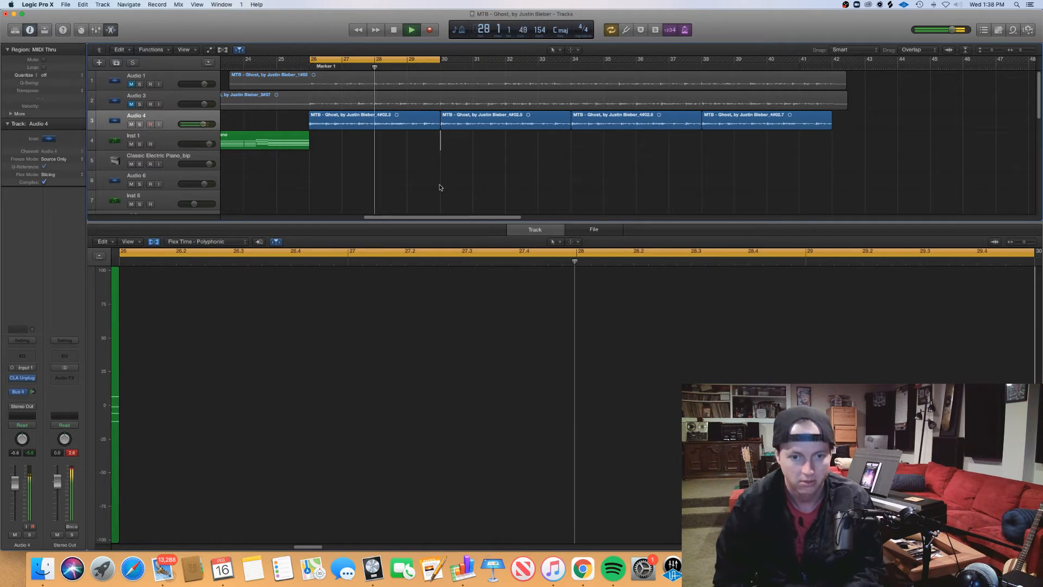
left_click(348, 121)
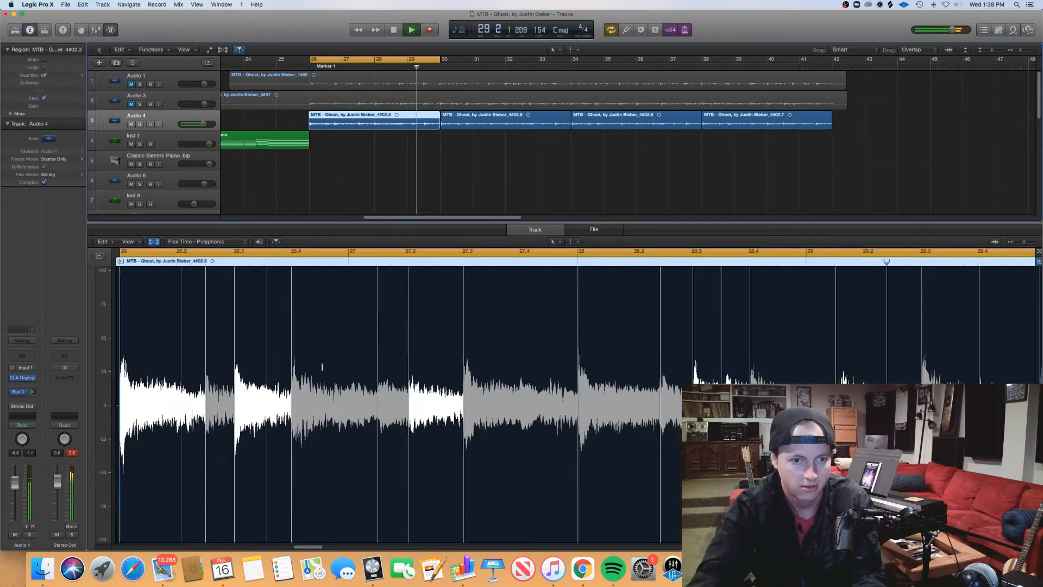
key("space")
- Move the region's first flex marker slightly later toward the bar 26 line and audition the result
scroll(520, 402, "left", 5)
scroll(537, 395, "up", 4)
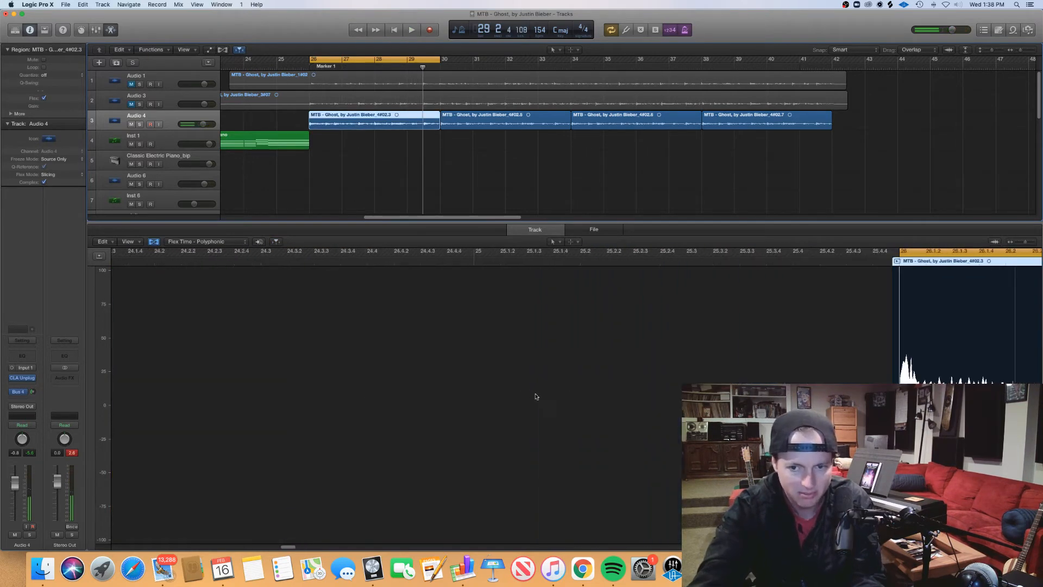
scroll(553, 403, "right", 5)
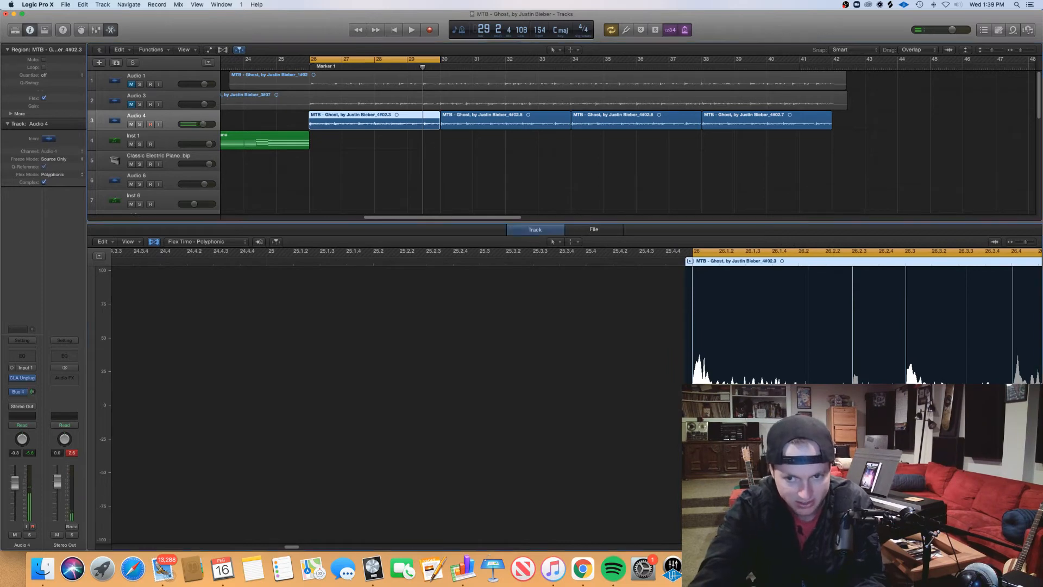
left_click_drag(692, 261, 696, 262)
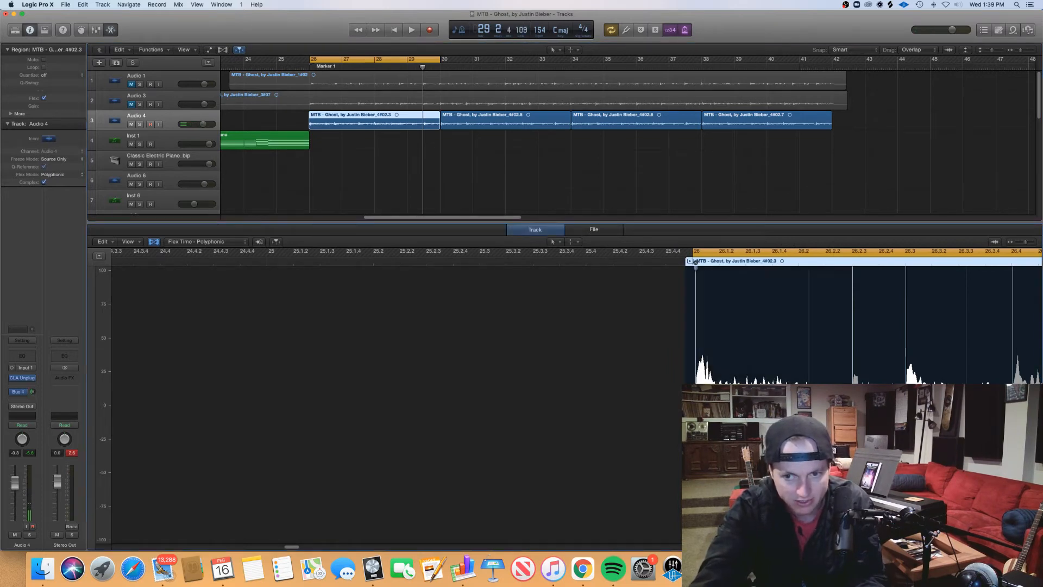
key("space")
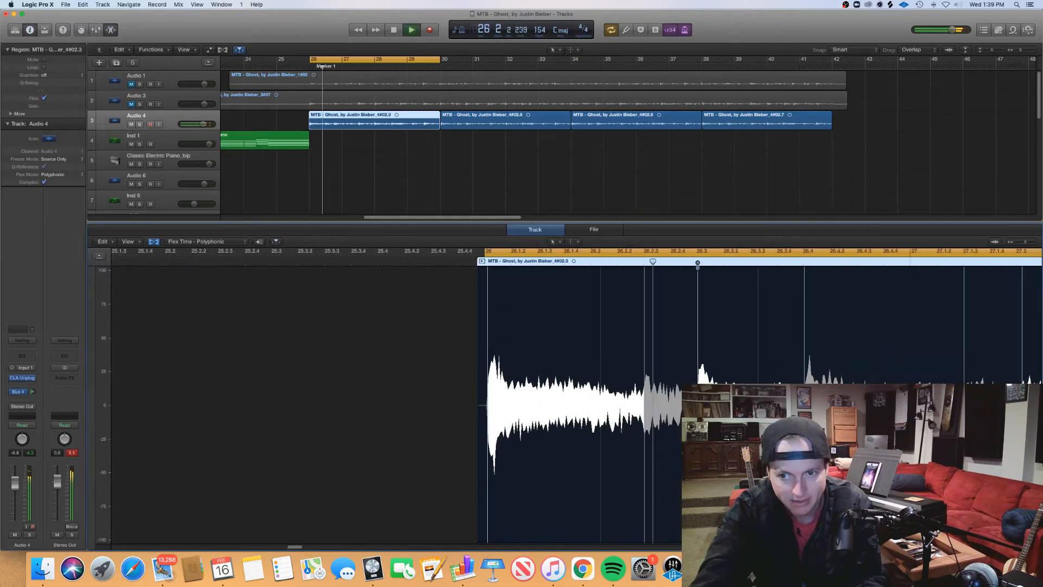
key("space")
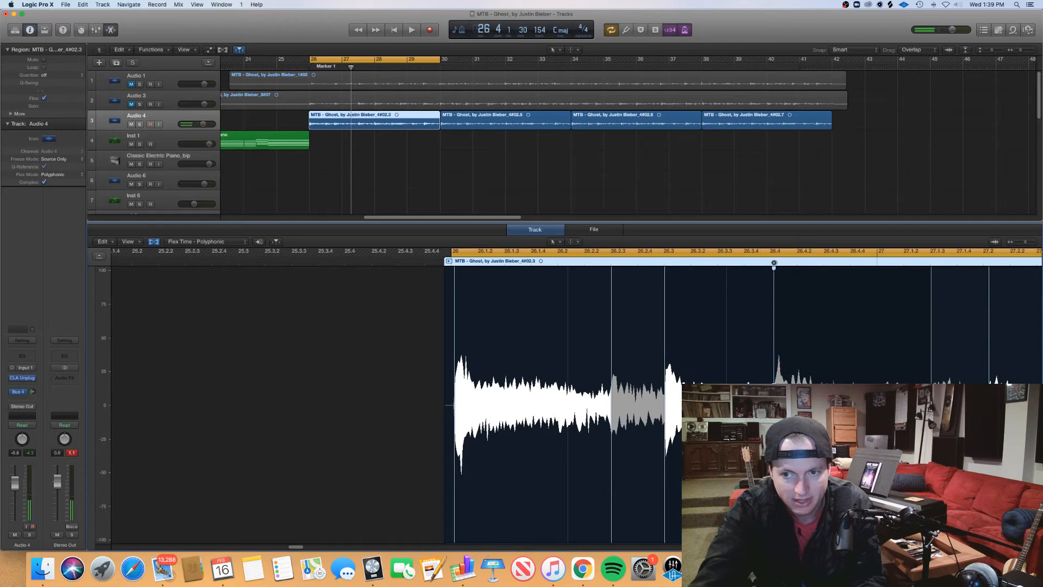
- Audition the cycled region and add a flex marker at about 28.1.3
scroll(774, 405, "right", 5)
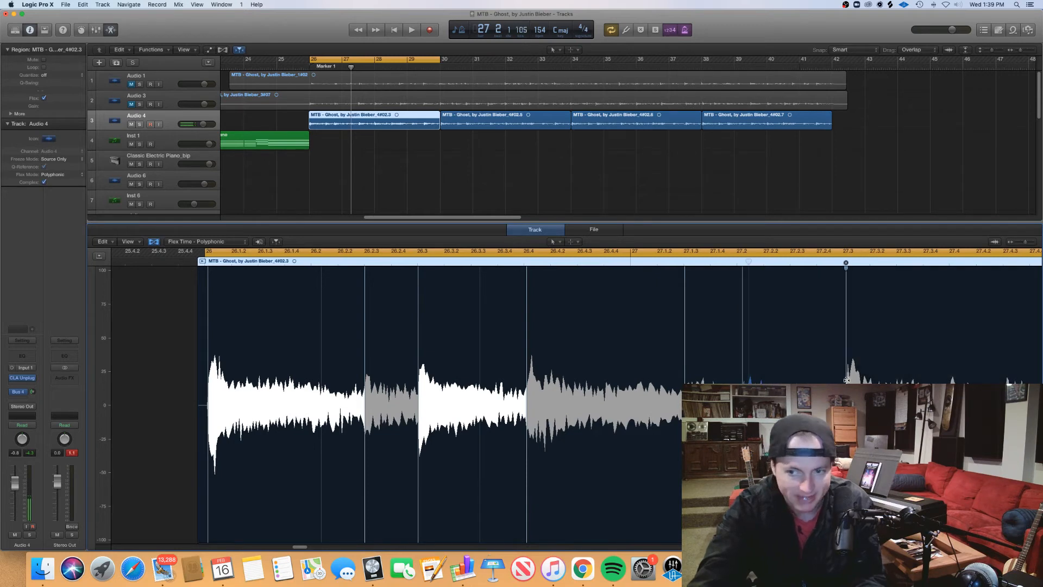
key("super+Left")
key("super+Left")
key("space")
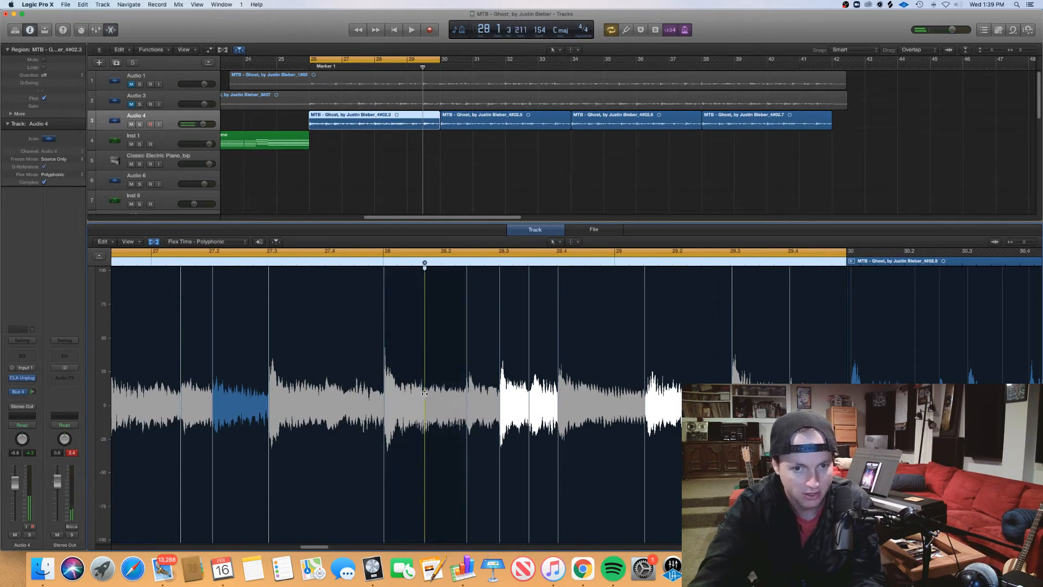
left_click(424, 393)
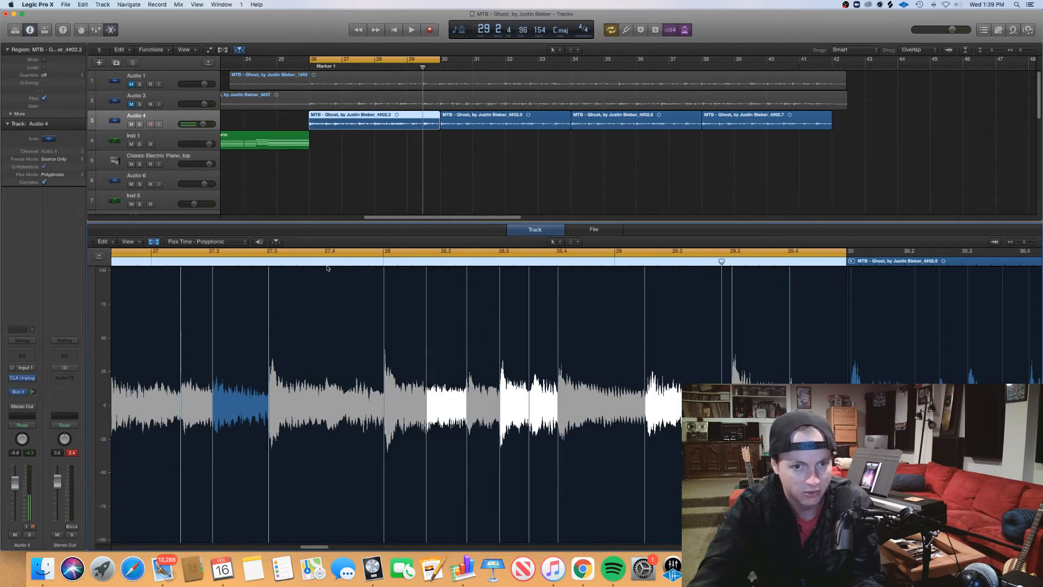
- Stop playback and place a flex marker at about 29.4.3, near the end of the first Audio 4 region
key("space")
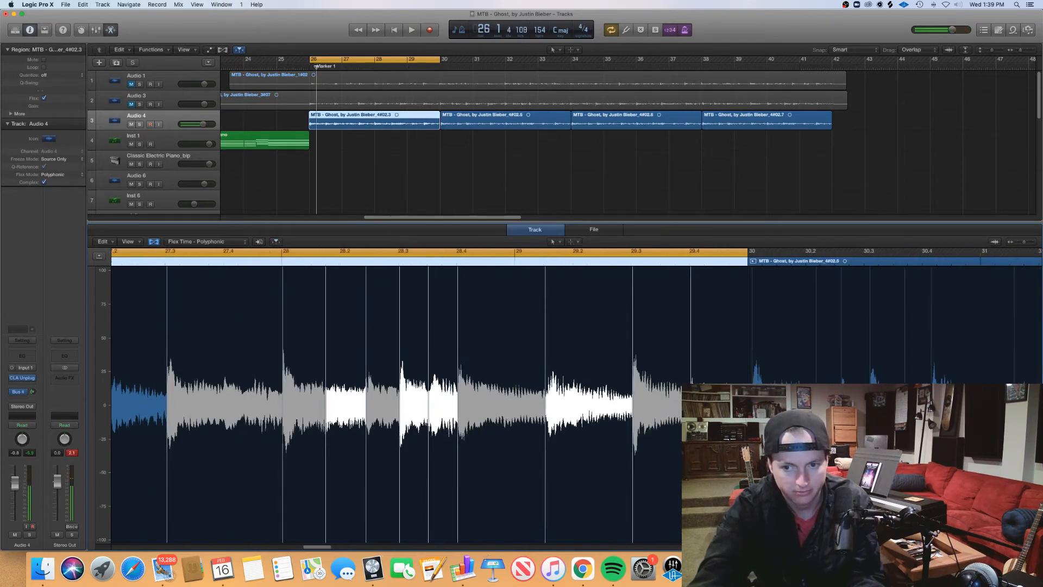
key("super+Right")
scroll(576, 347, "right", 10)
scroll(574, 400, "right", 8)
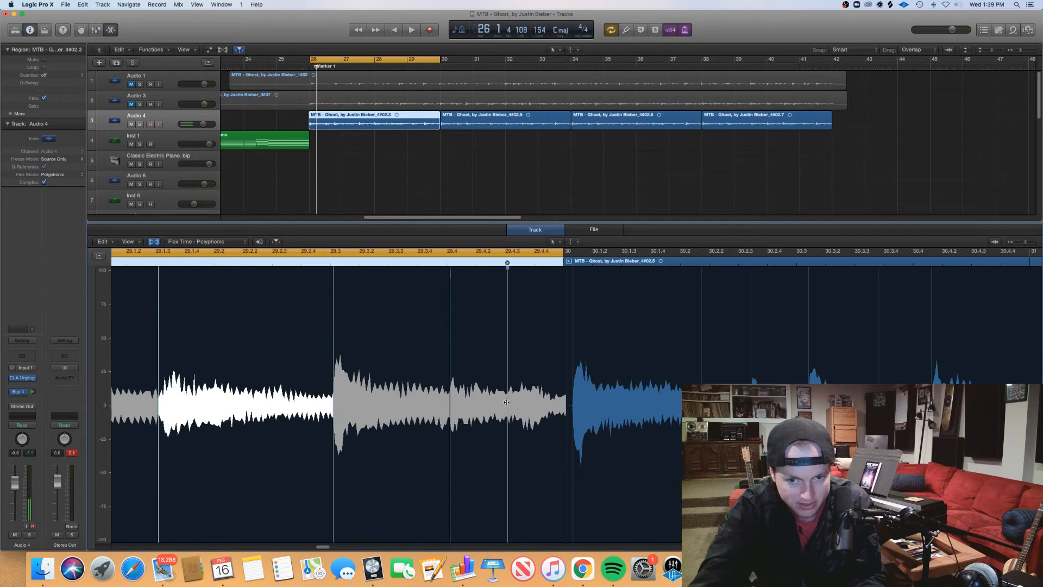
left_click_drag(507, 402, 505, 402)
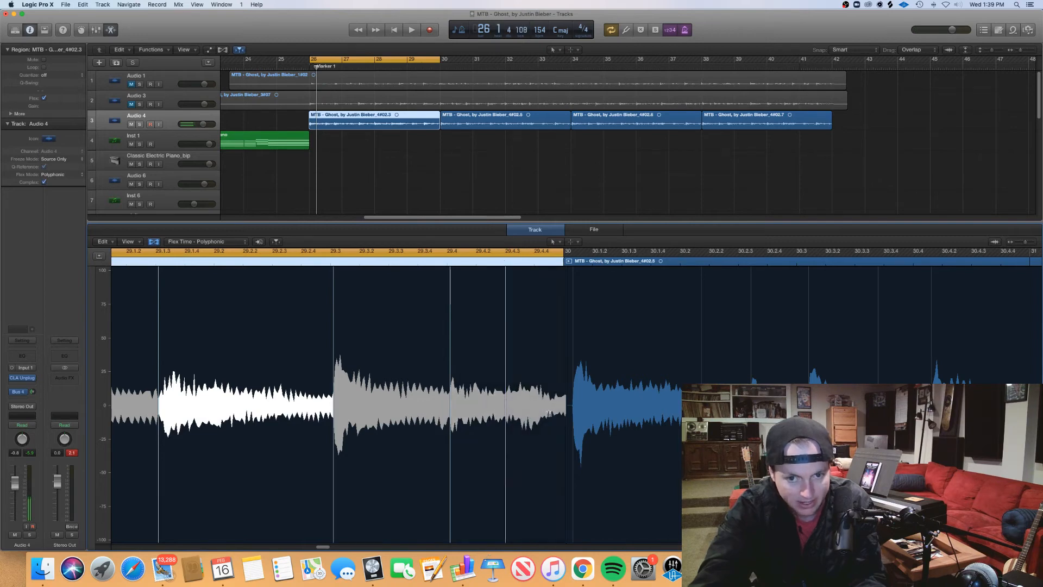
- Play back the cycled bars 26 to 30 and review the flexed waveform across the whole first Audio 4 region
key("space")
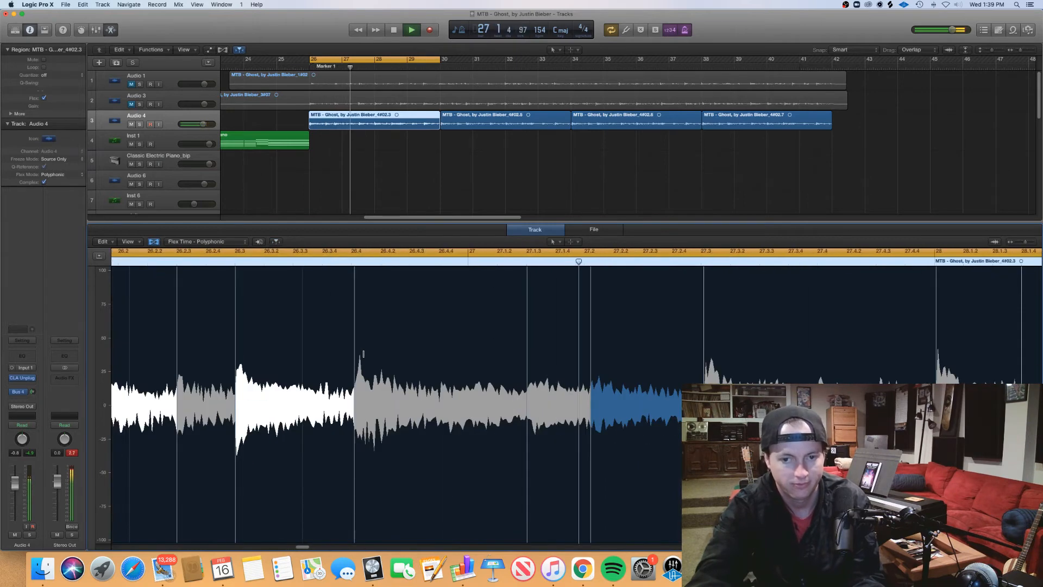
key("super+Left")
key("super+Left")
key("super+Left")
scroll(363, 354, "right", 8)
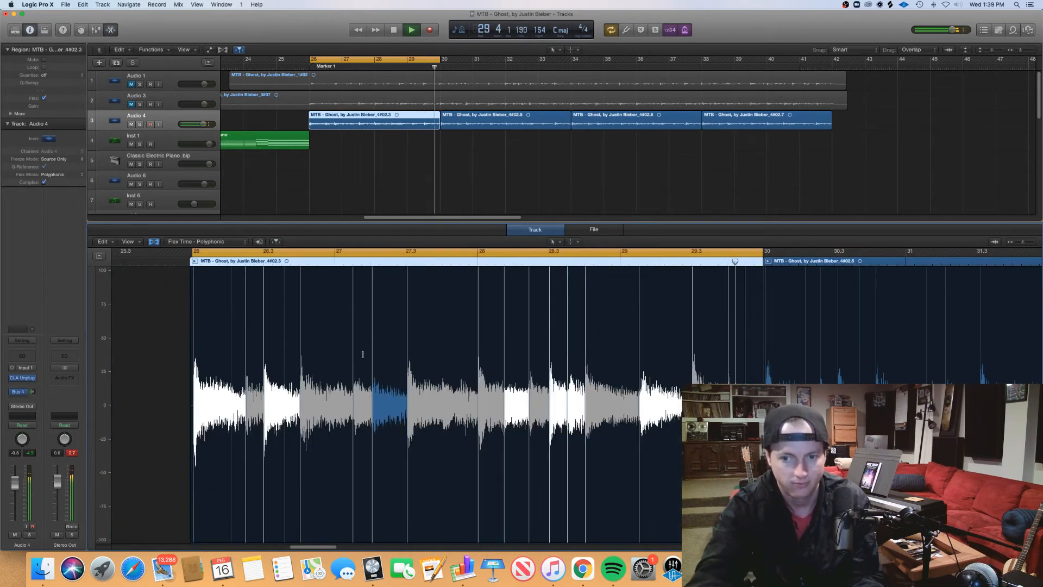
scroll(363, 354, "left", 7)
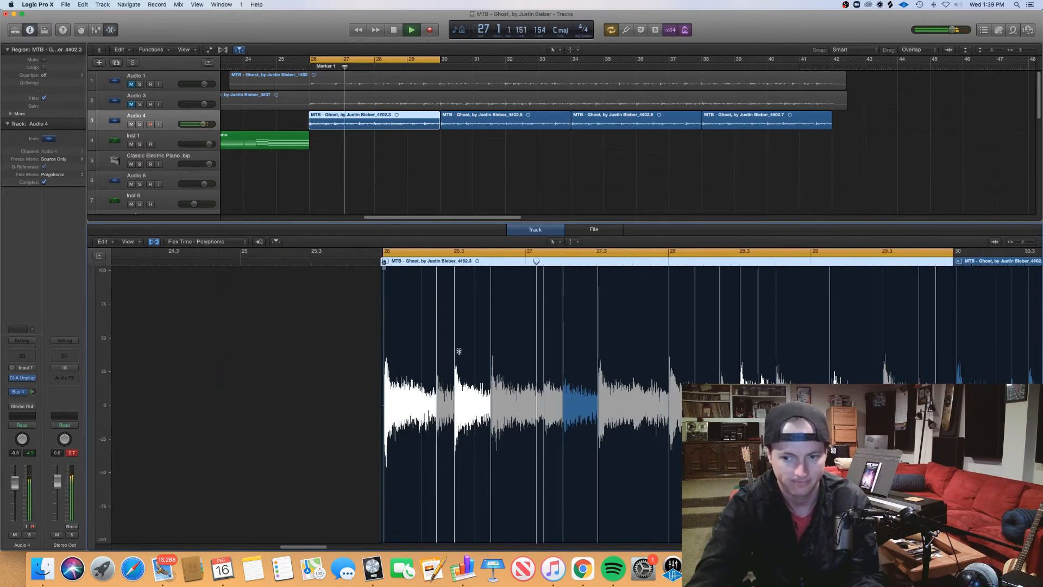